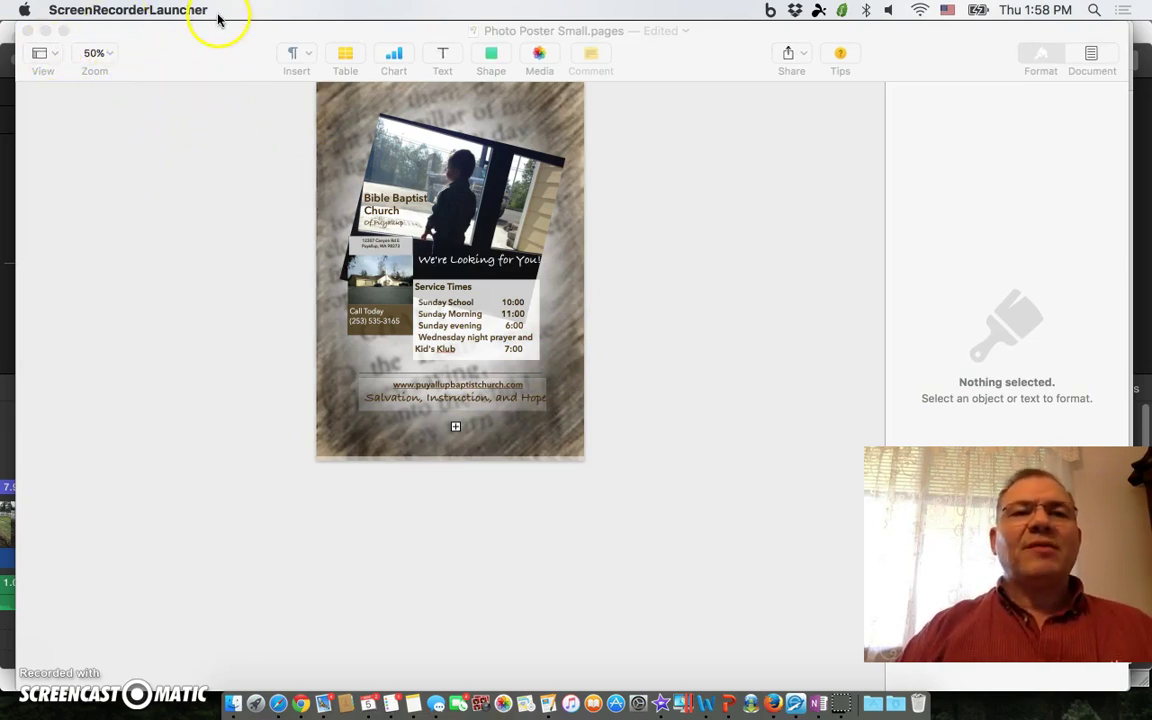
click(193, 126)
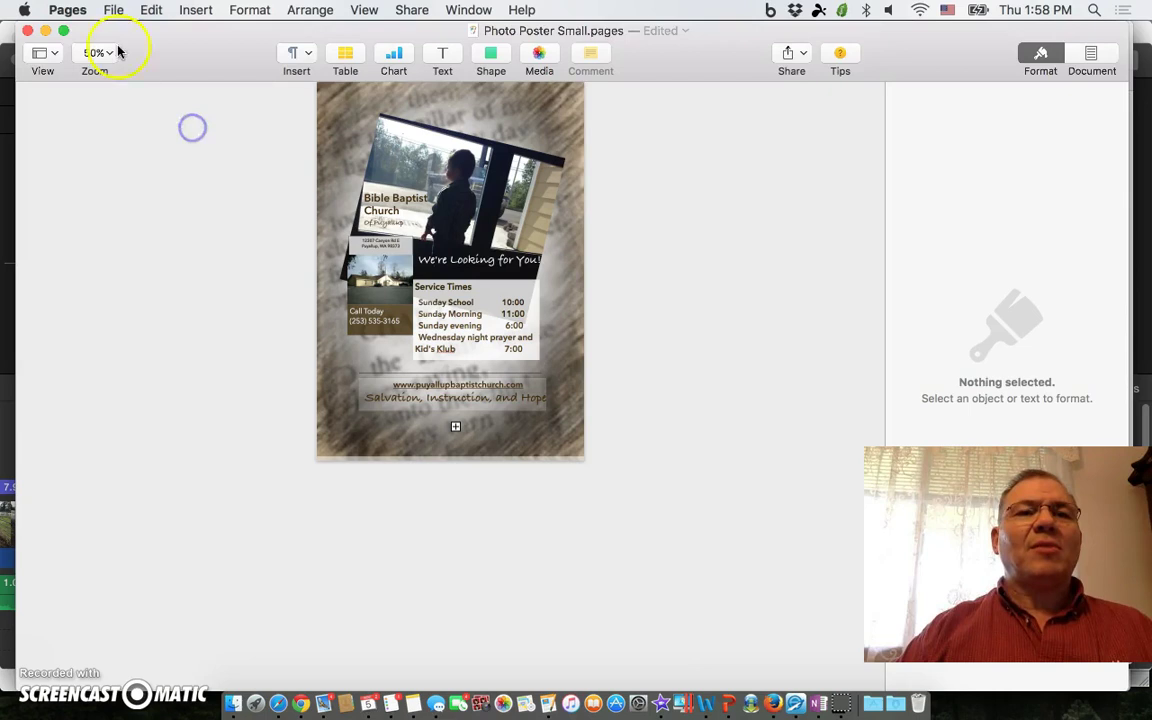
click(110, 10)
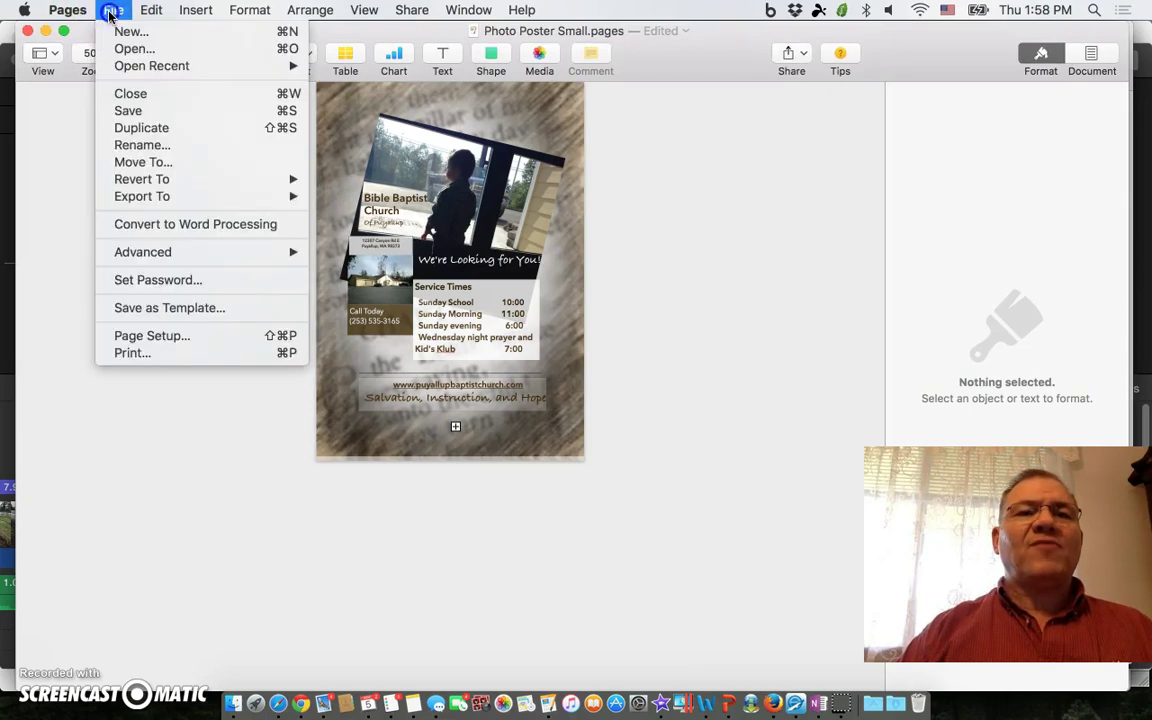
click(113, 52)
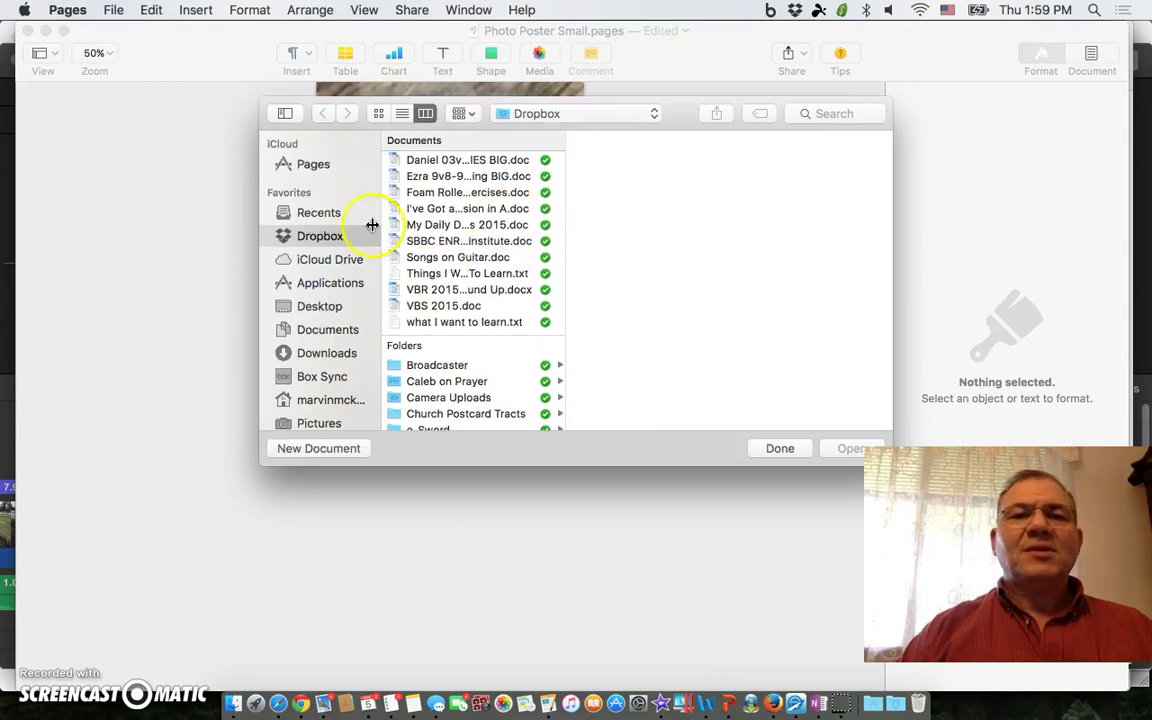
click(315, 165)
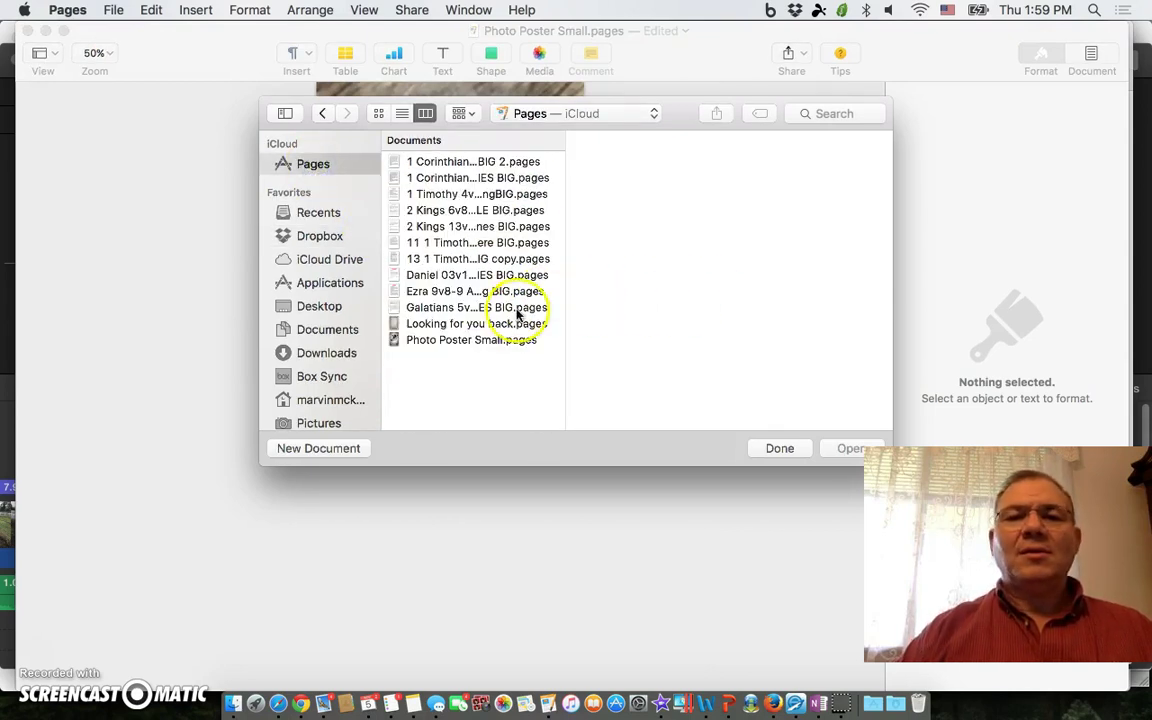
click(470, 324)
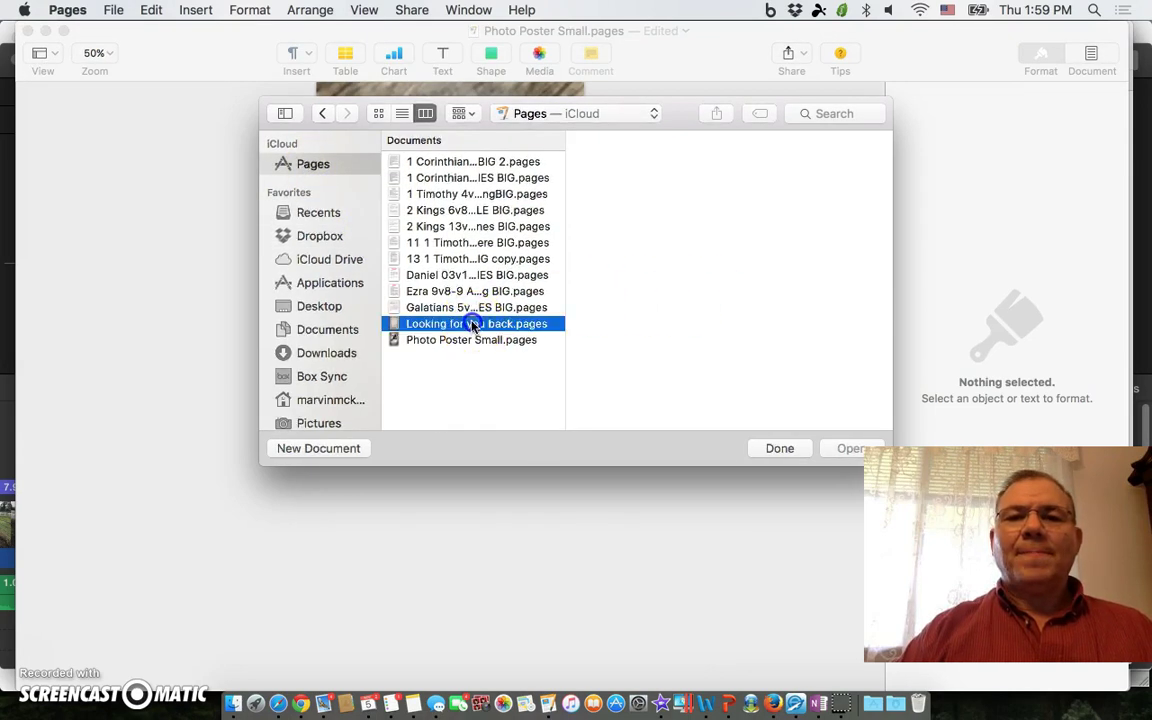
click(778, 449)
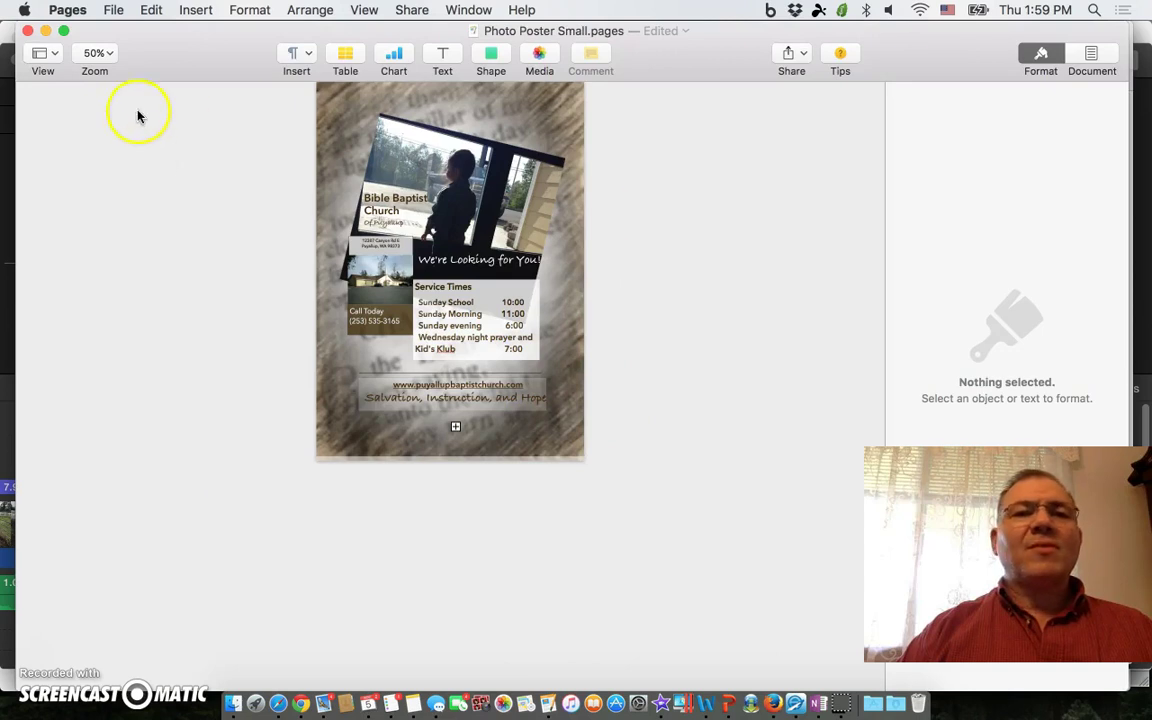
Step: Open the recent document Looking for you back.pages and look over its gospel text
click(114, 14)
mouse_move(134, 67)
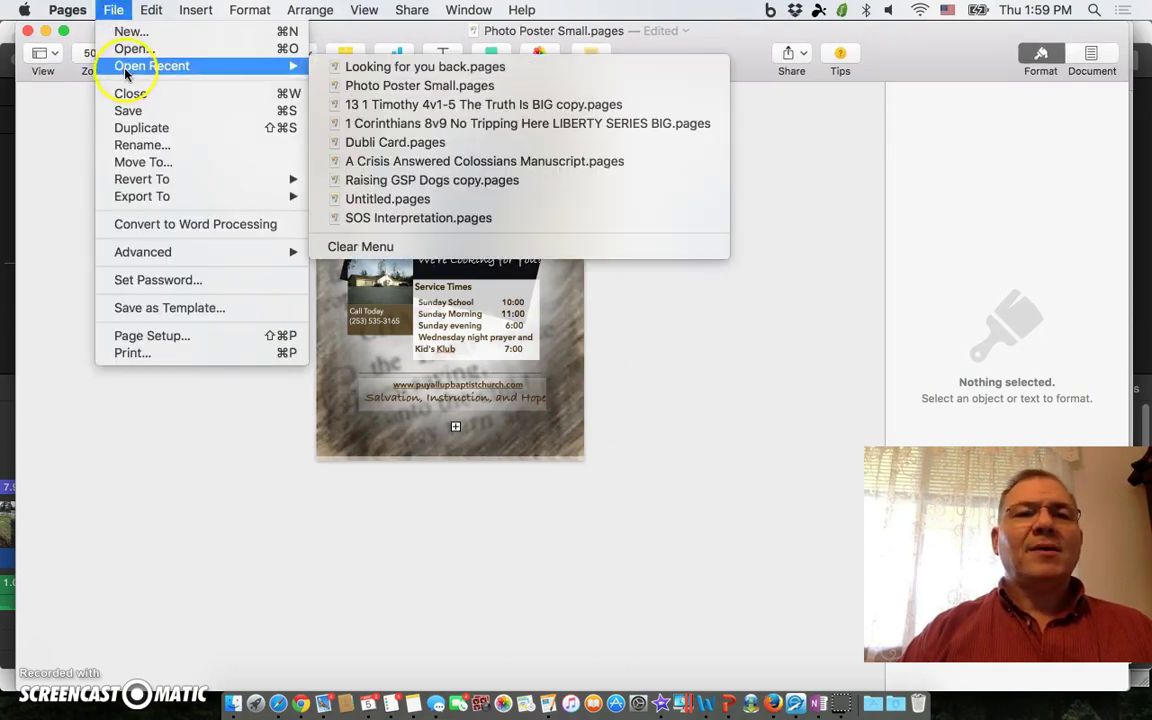
click(352, 66)
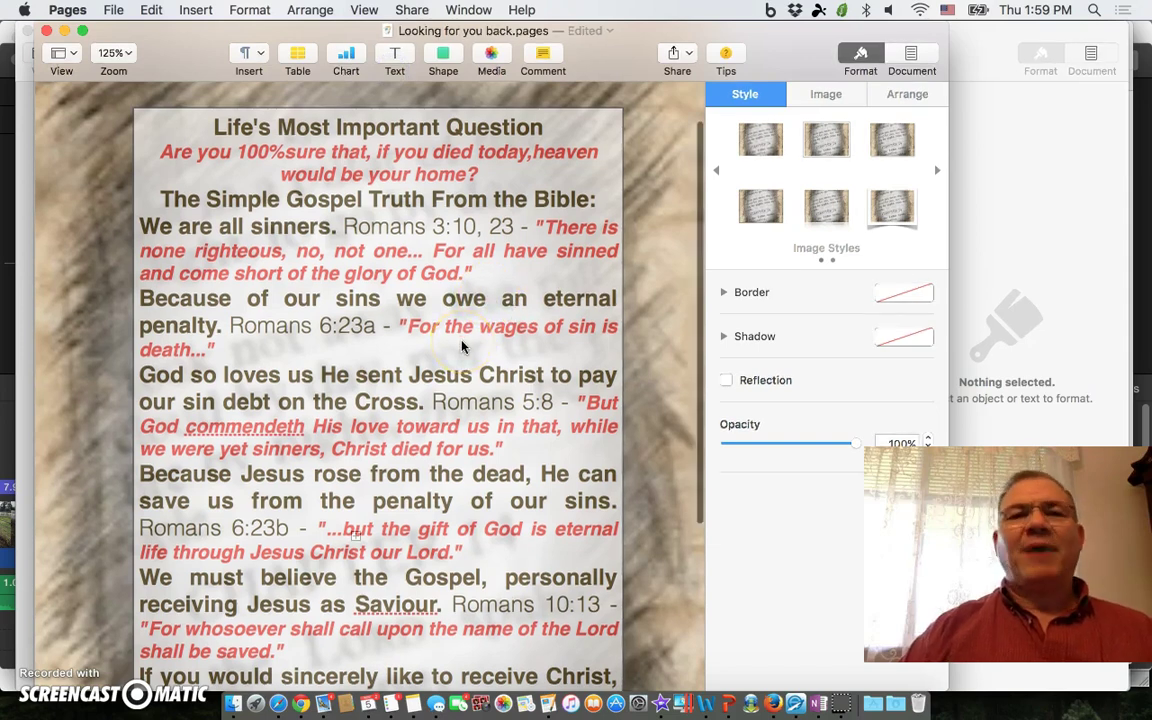
scroll(464, 345, down, 5)
scroll(378, 576, up, 8)
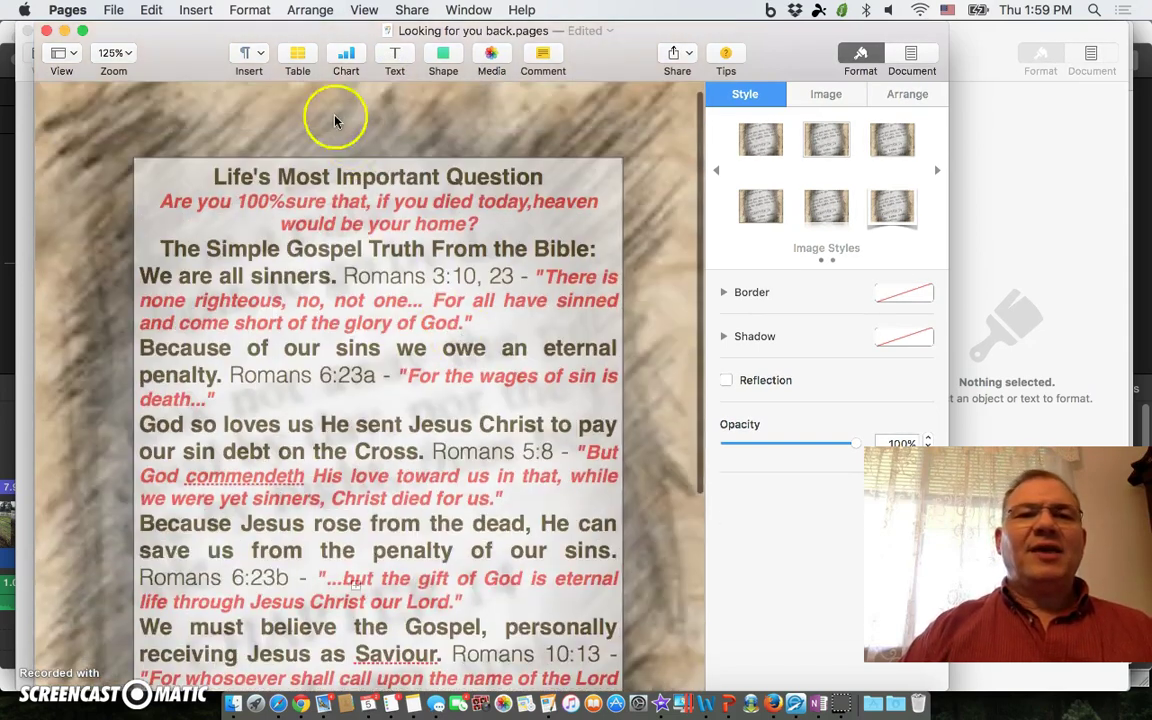
Step: Return to the recent document Photo Poster Small.pages
click(113, 10)
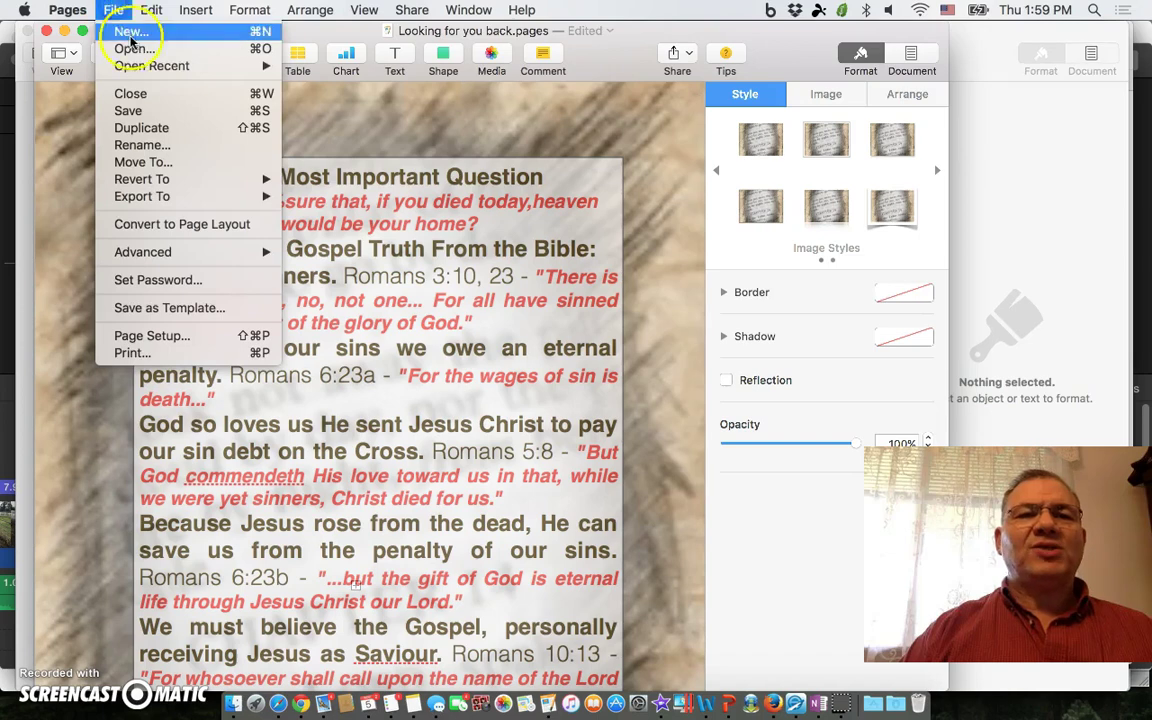
mouse_move(145, 66)
click(318, 86)
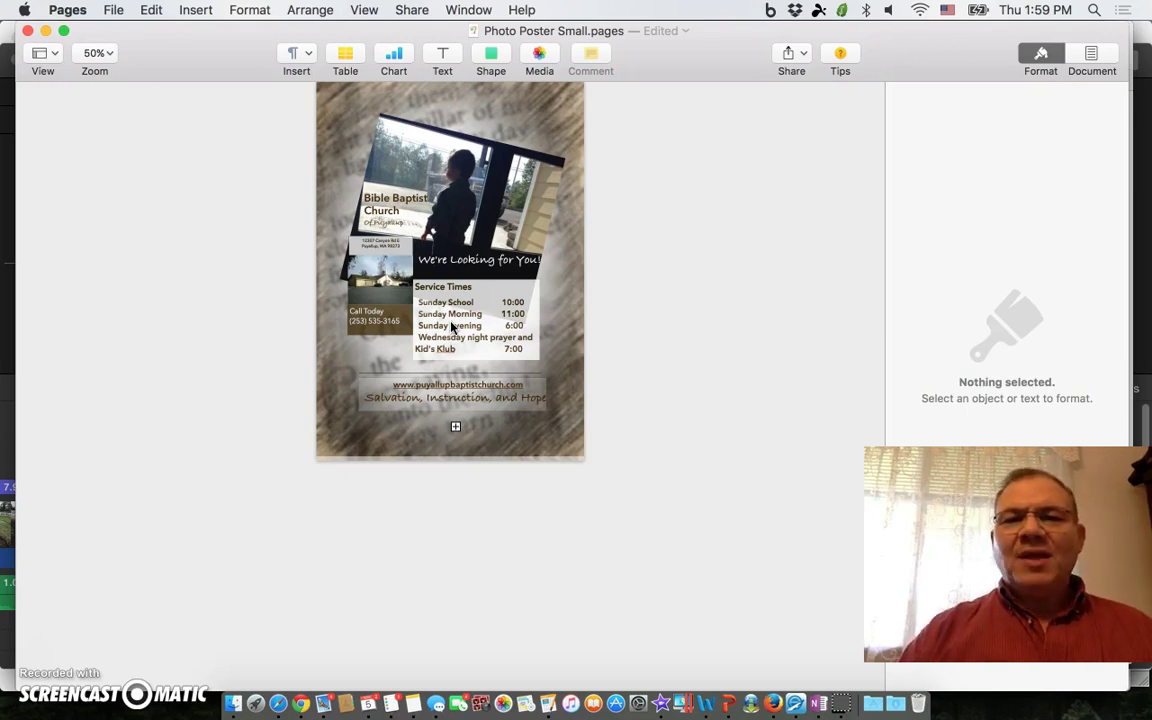
click(458, 250)
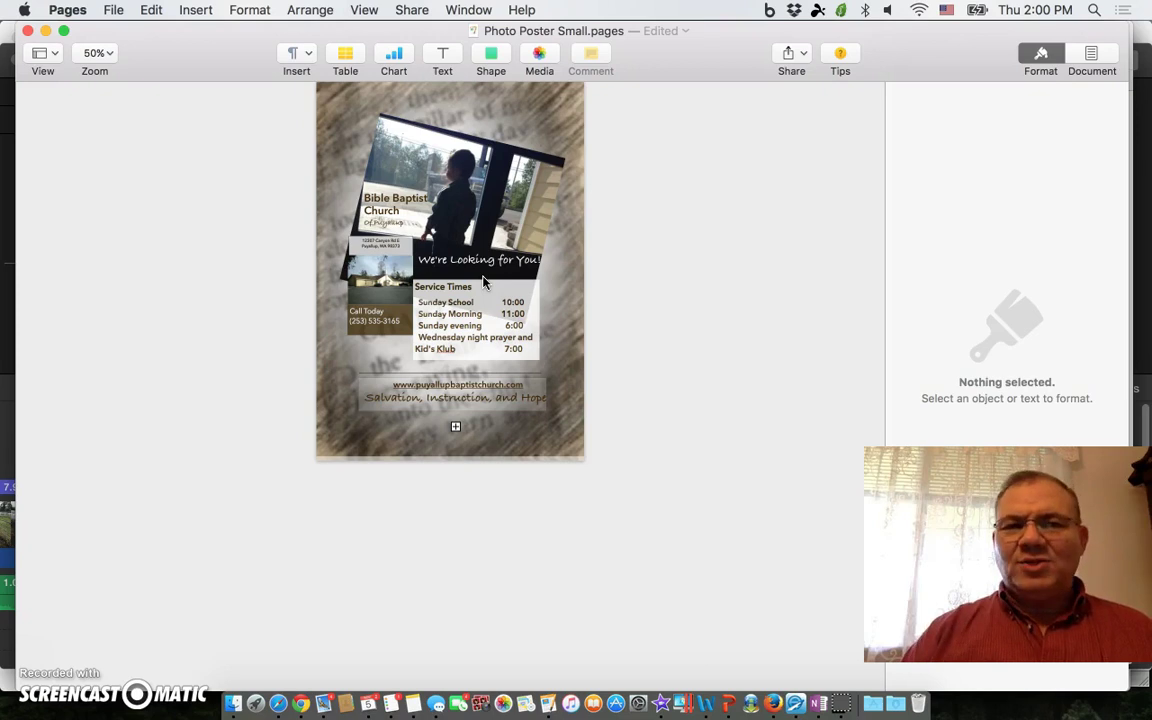
Step: Switch to the DubLi site in Chrome and open its Shopping Mall
click(303, 700)
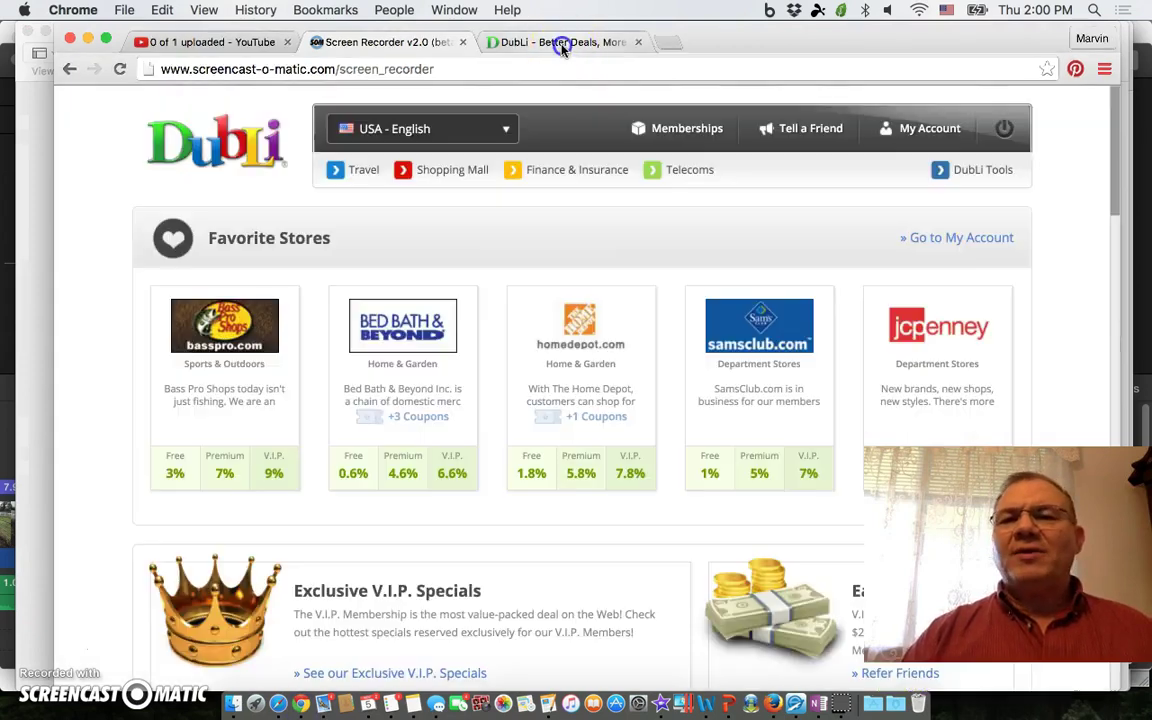
click(566, 50)
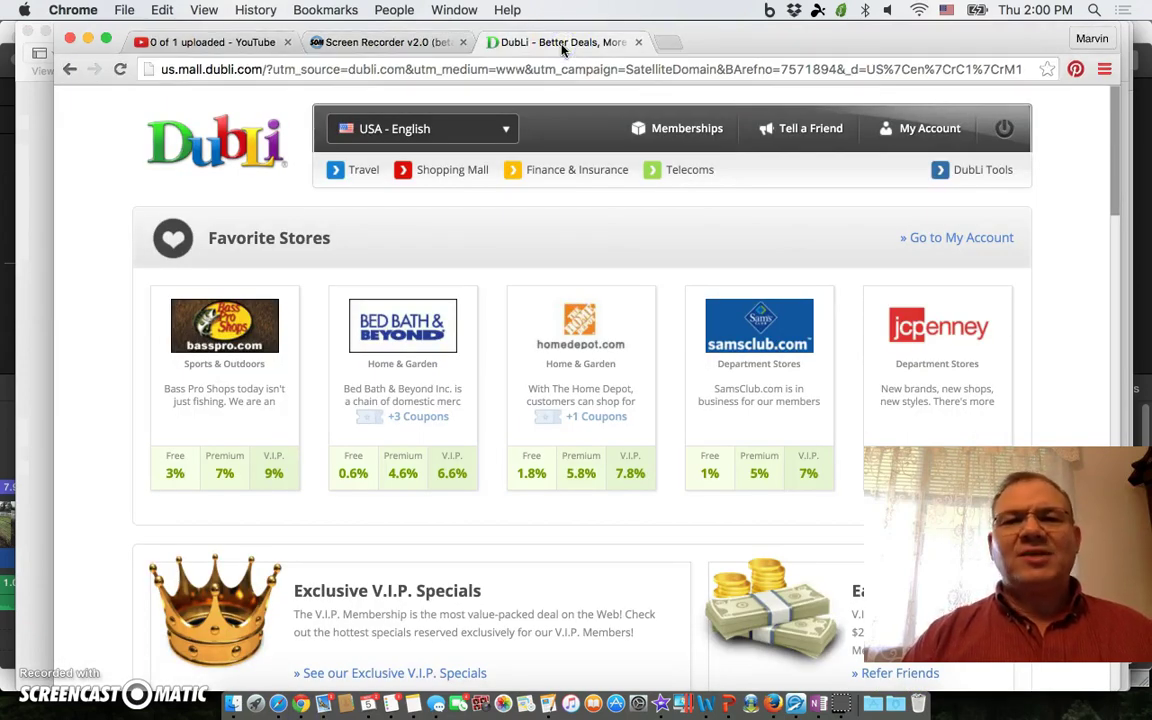
click(289, 160)
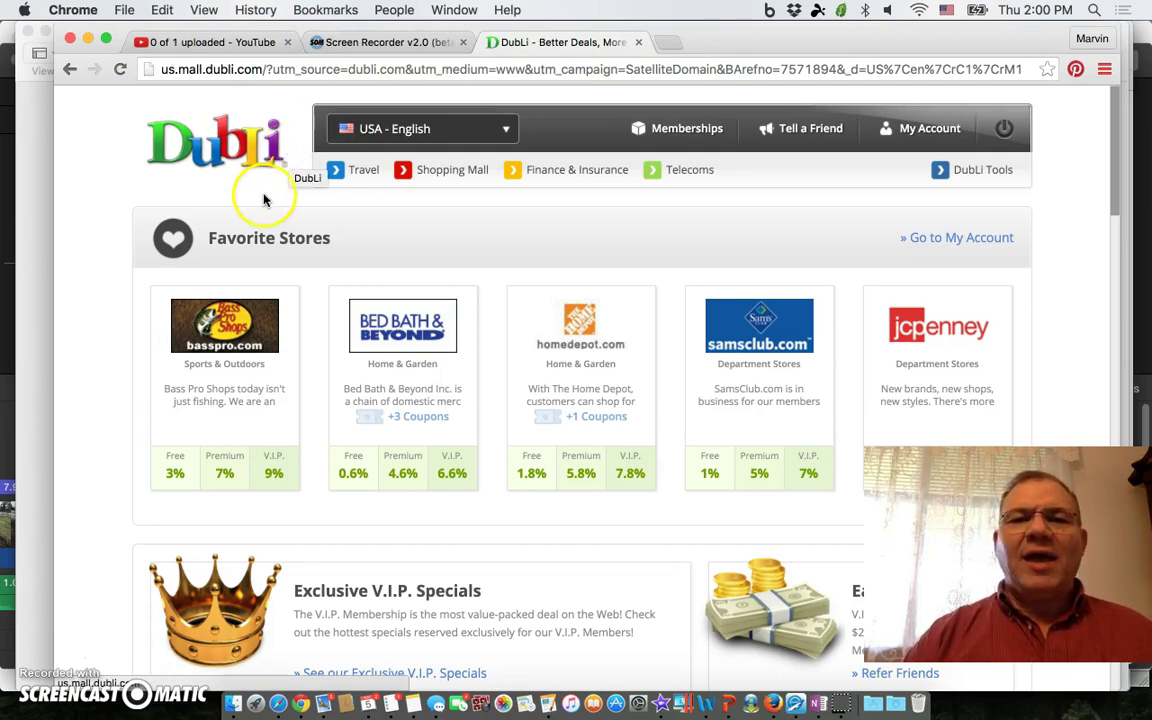
click(436, 188)
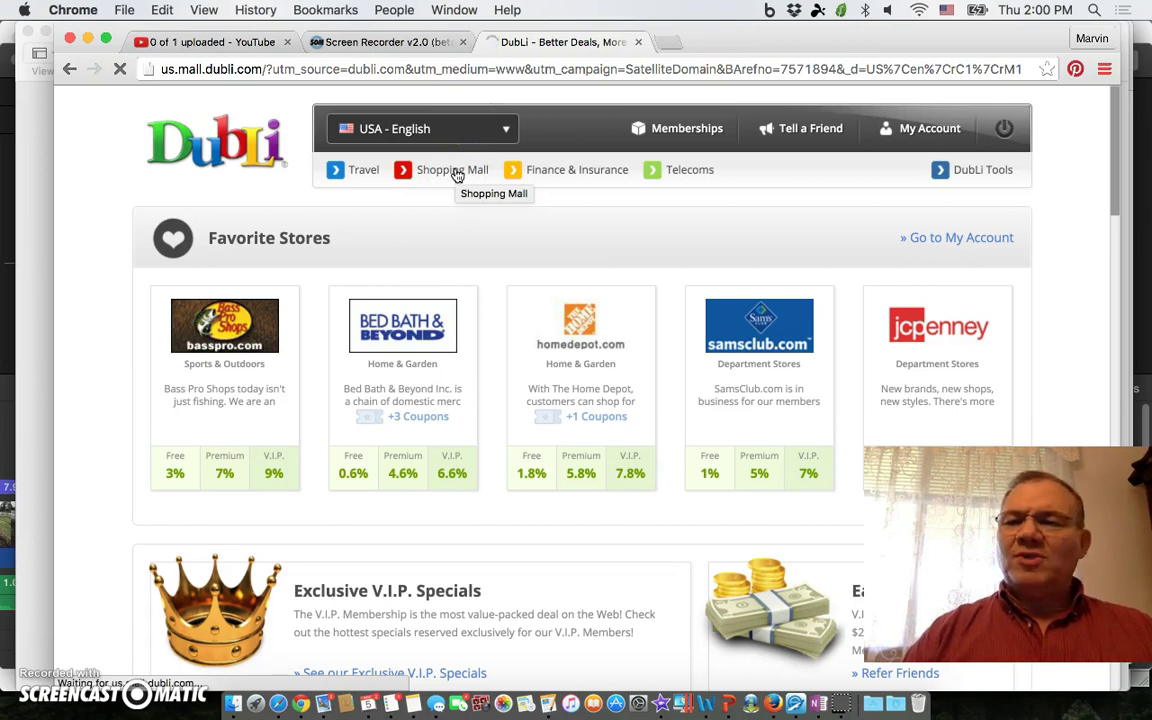
Step: Search the DubLi stores for printplace
click(182, 602)
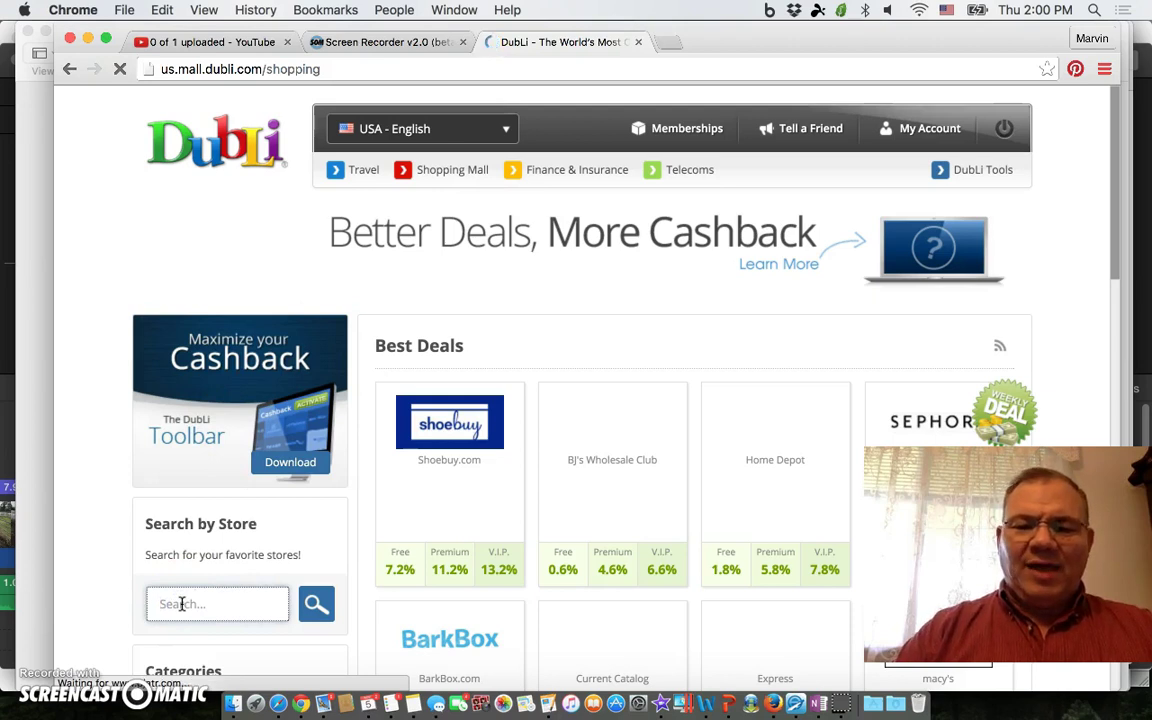
text(prin)
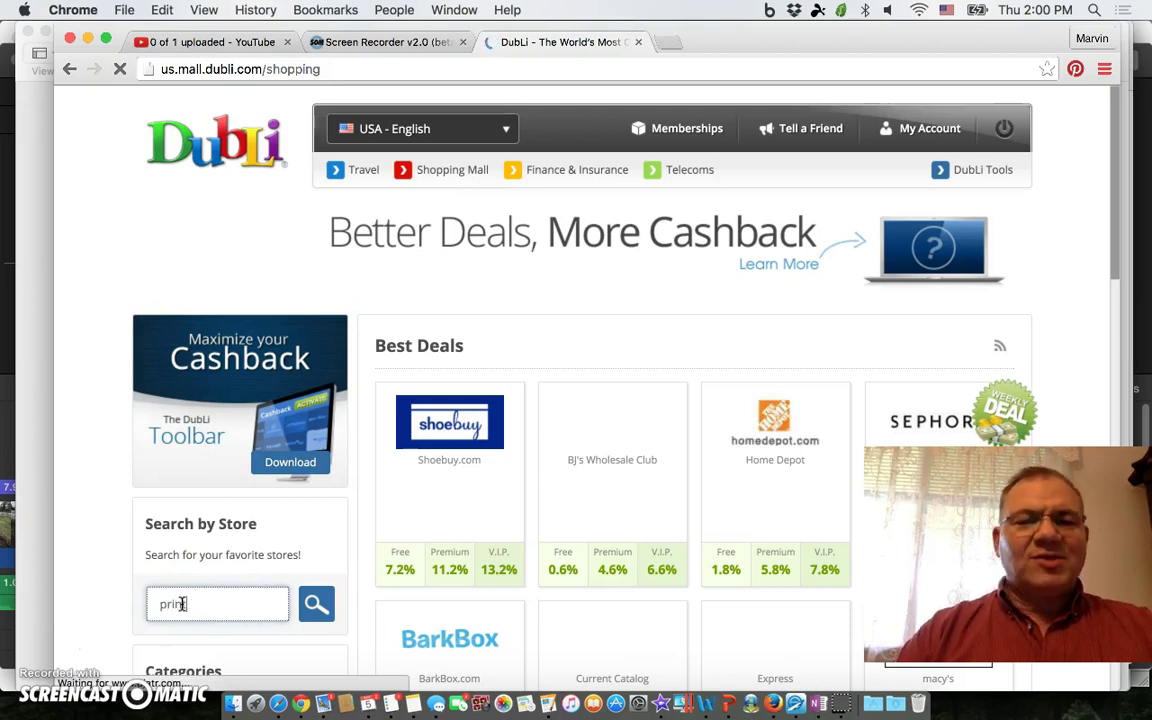
text(space)
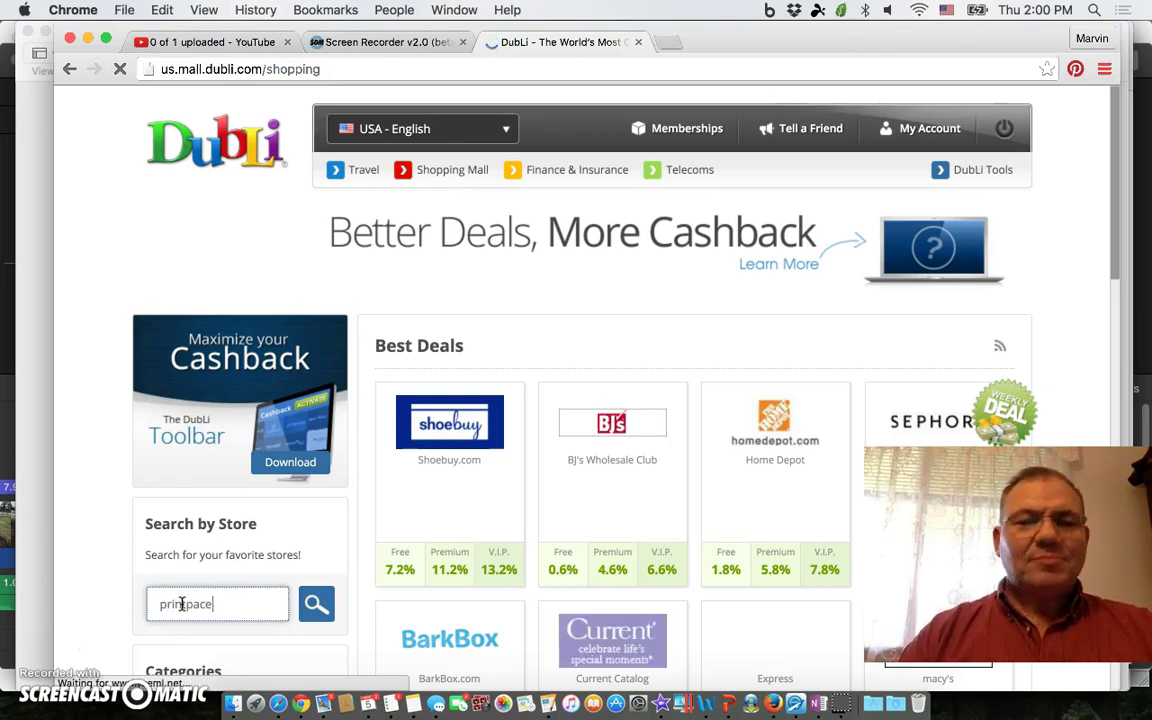
key(BackSpace)
key(BackSpace)
key(BackSpace)
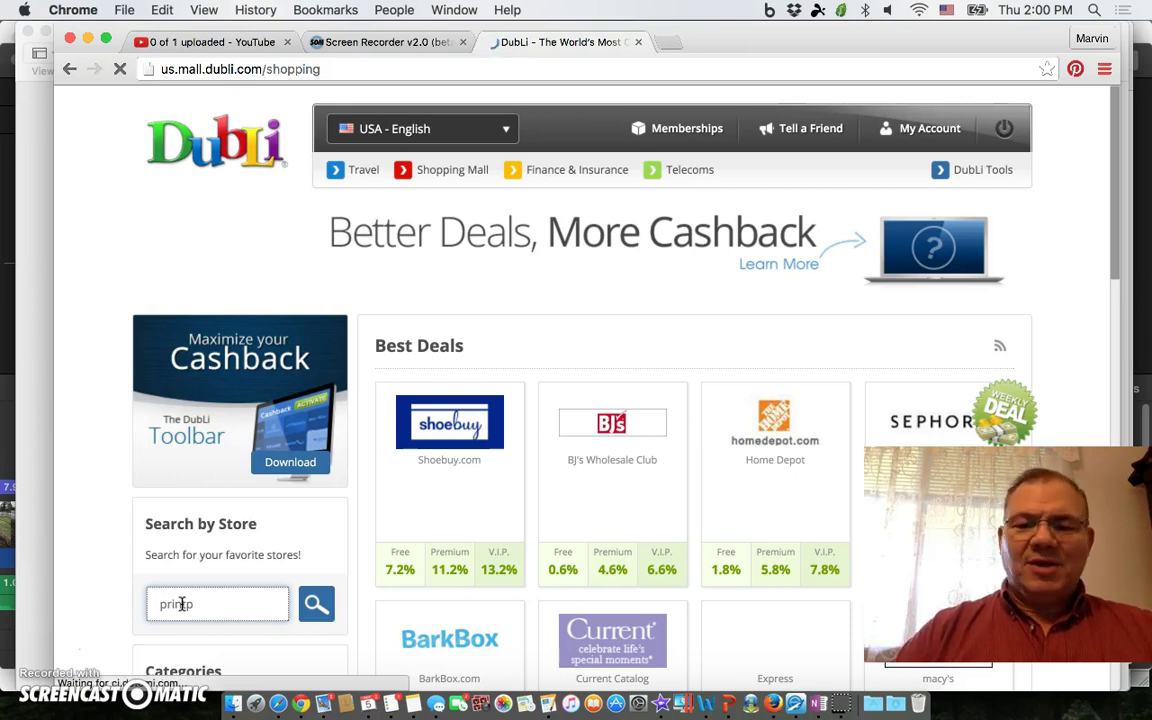
text(lace)
click(316, 606)
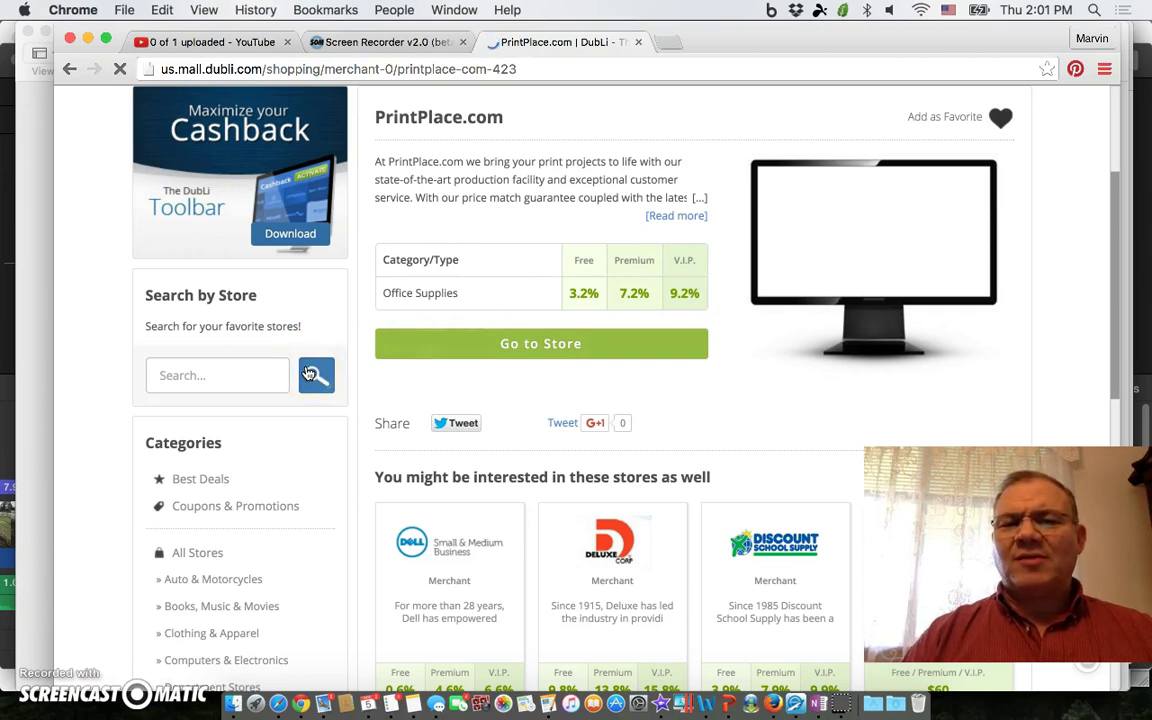
Step: Go to the PrintPlace.com store from its DubLi listing and look over the Every Door Direct Mail product entry
click(483, 342)
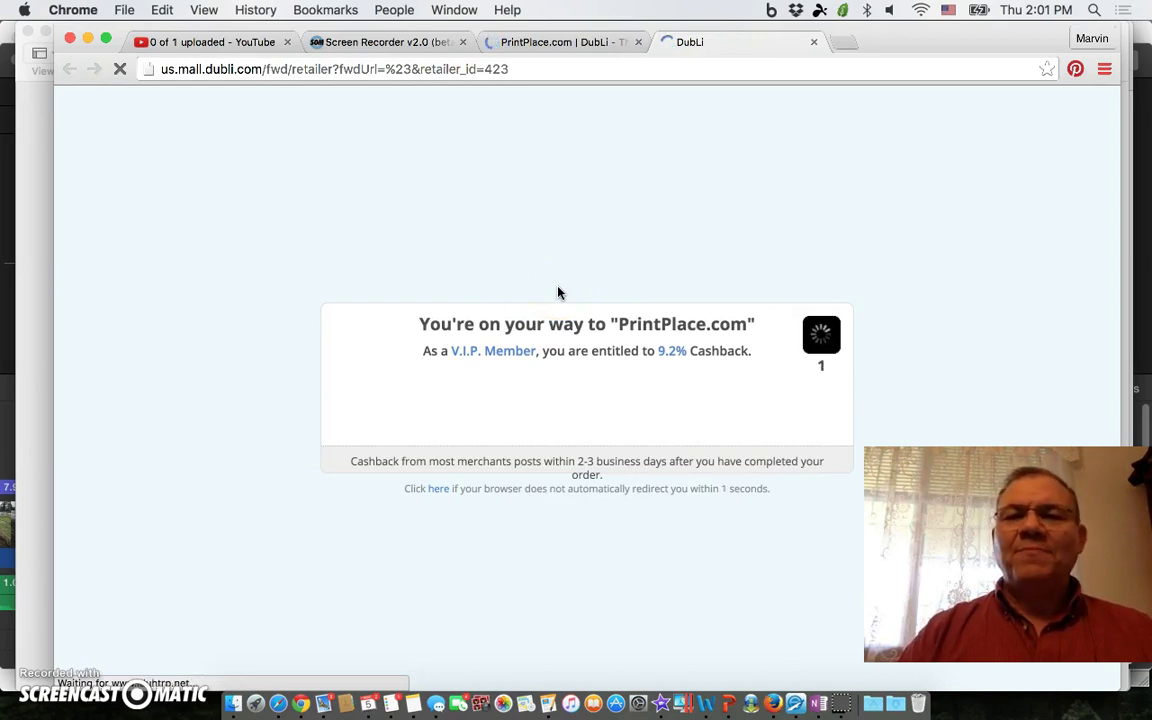
click(600, 264)
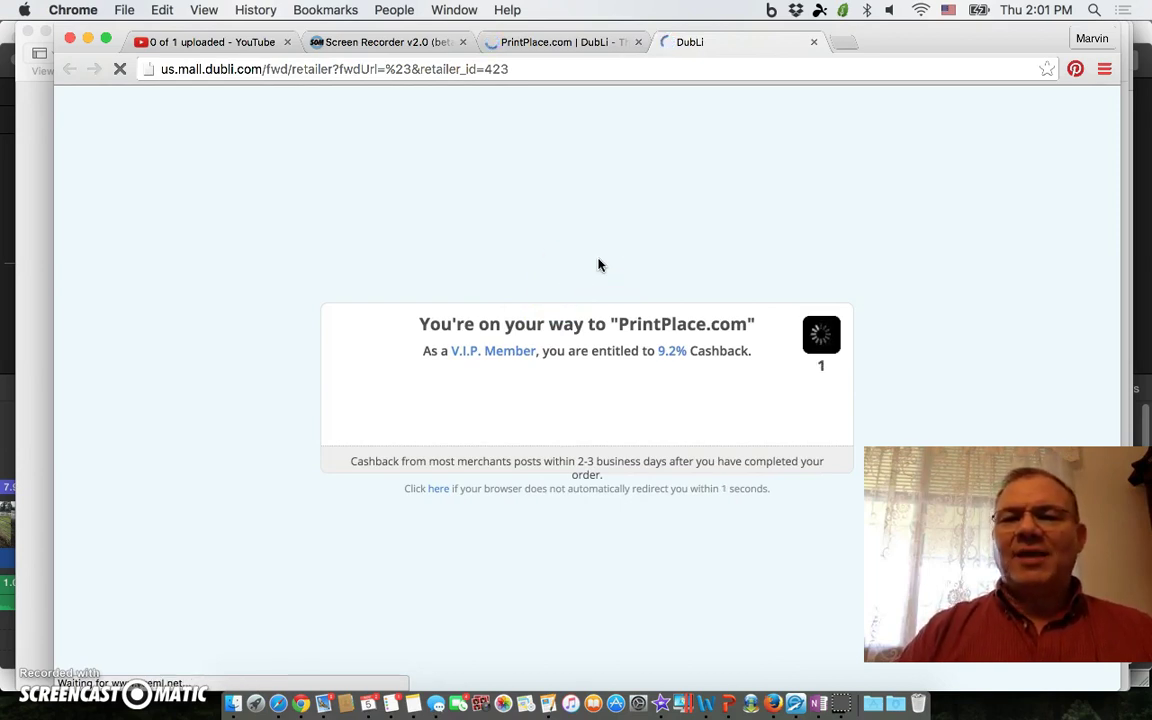
click(643, 257)
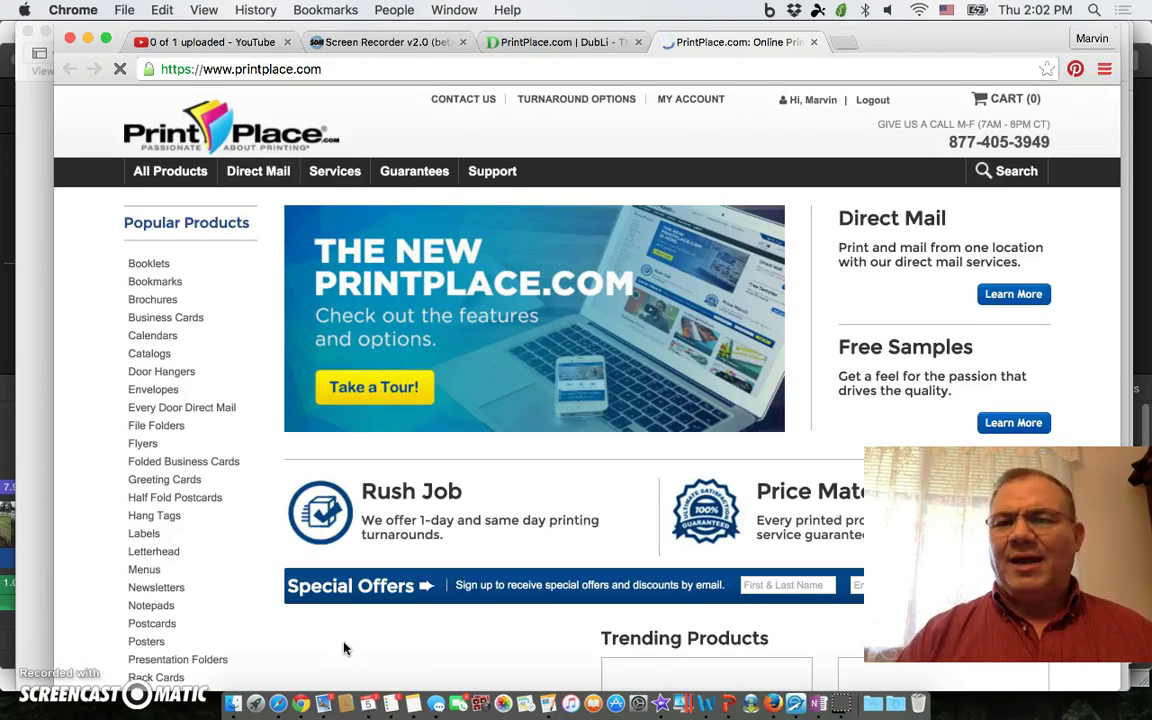
mouse_move(283, 161)
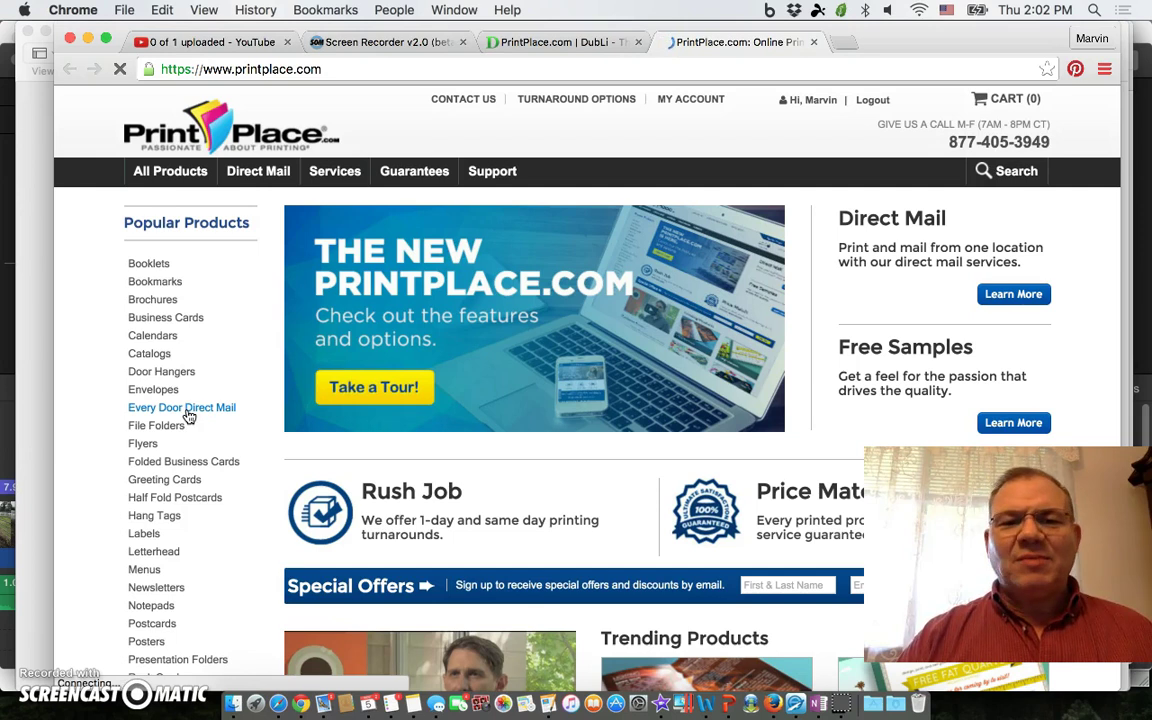
click(212, 410)
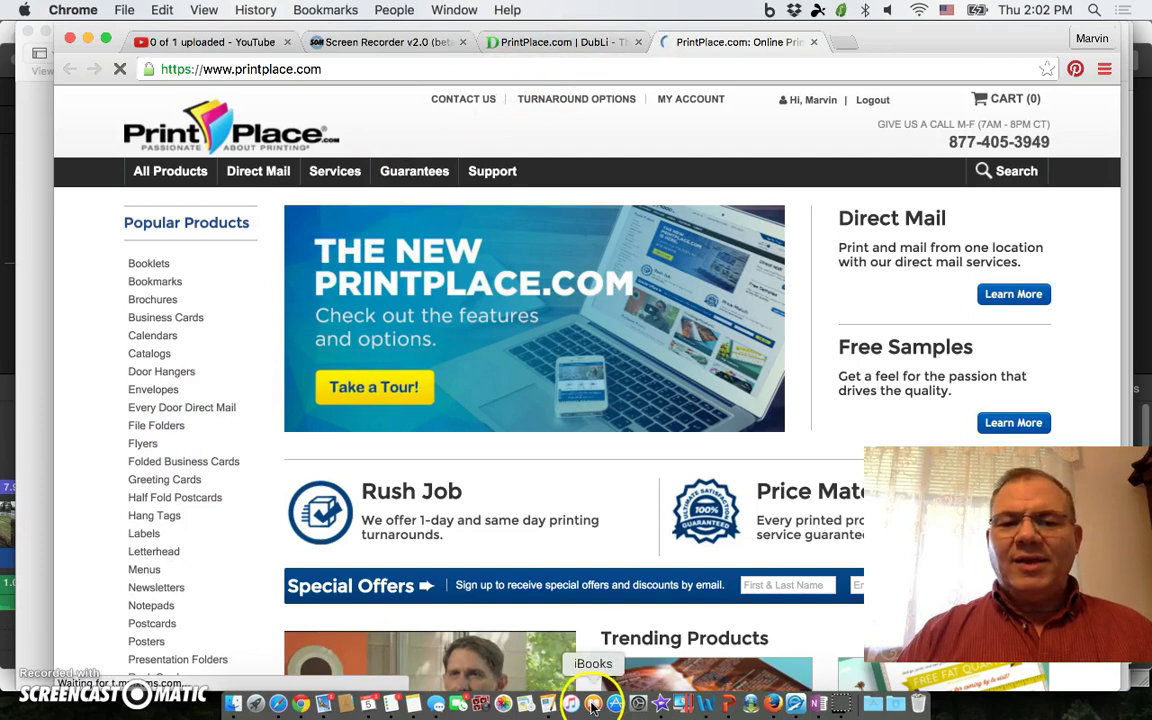
Step: Switch back to Photo Poster Small.pages in Pages and set up its PDF export with Best image quality
click(547, 704)
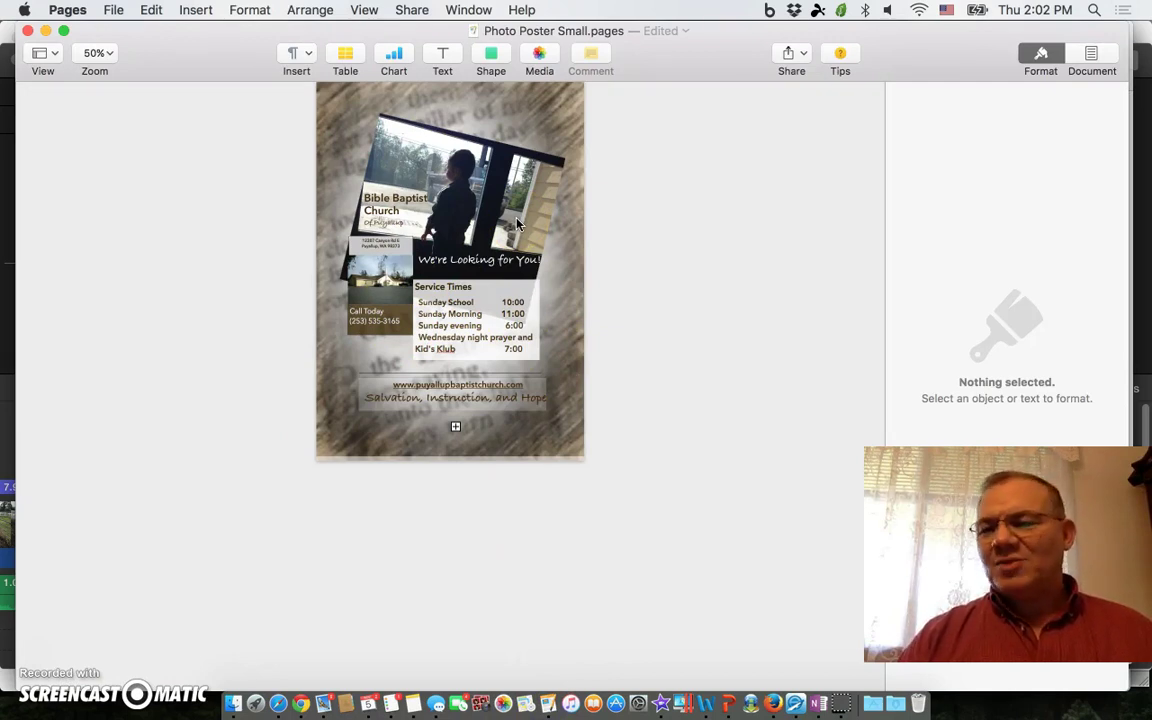
click(514, 129)
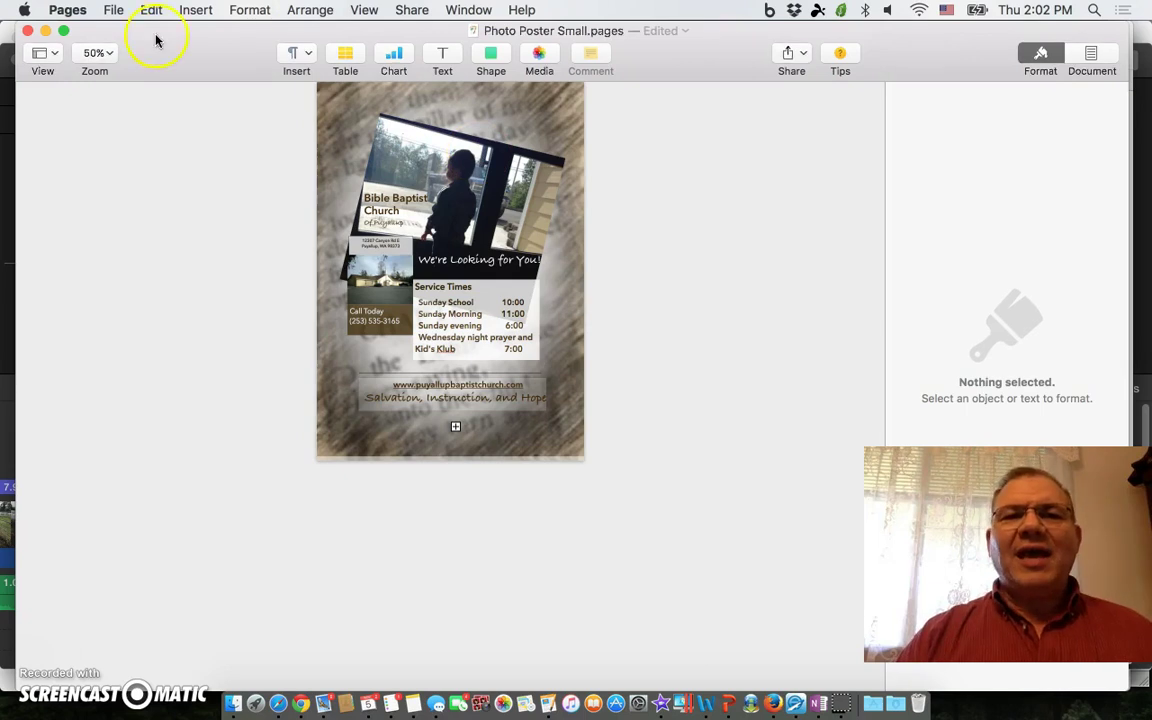
click(114, 14)
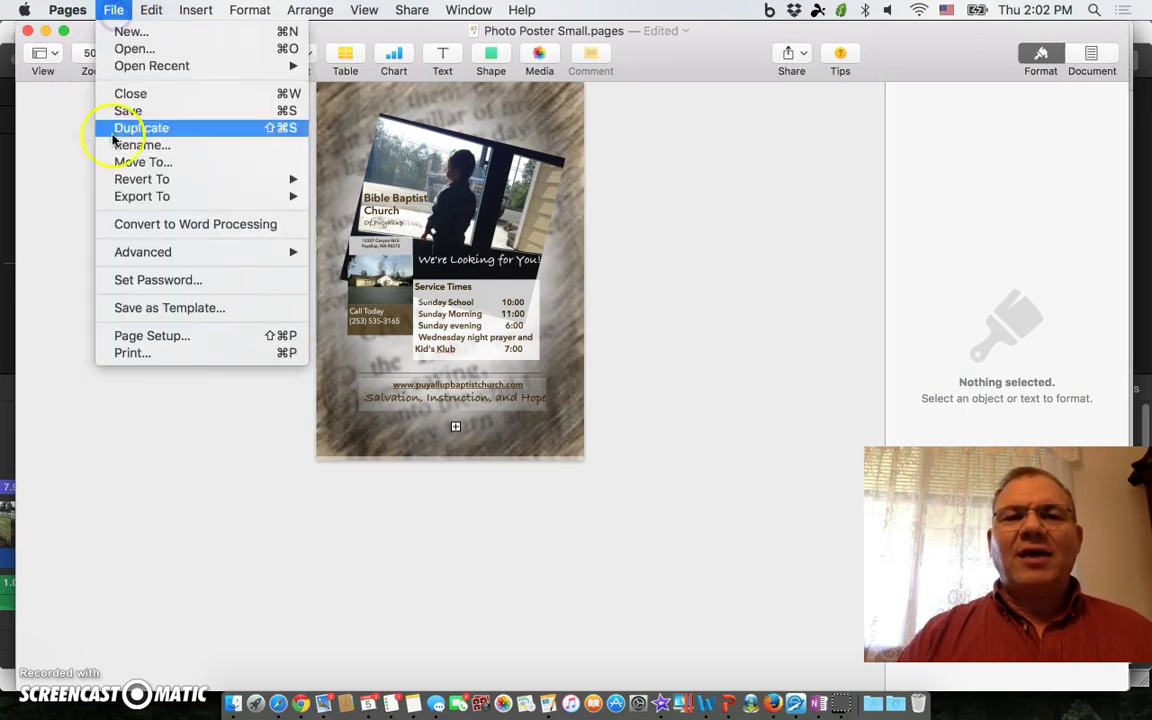
mouse_move(128, 200)
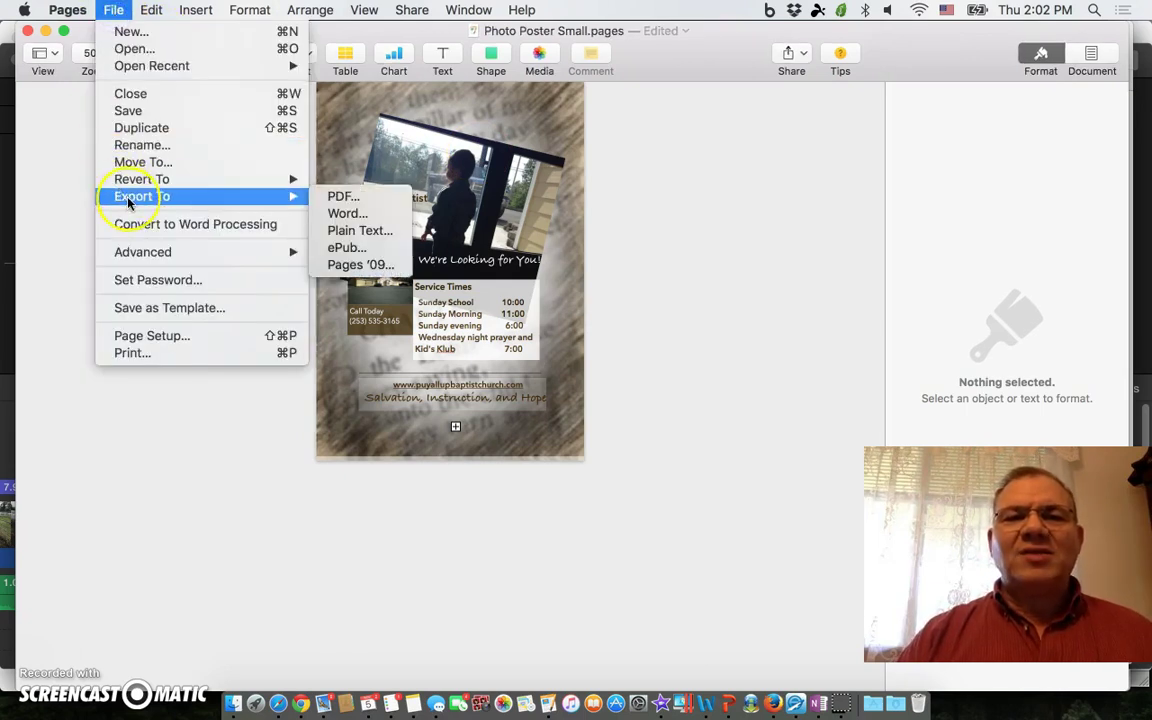
click(350, 200)
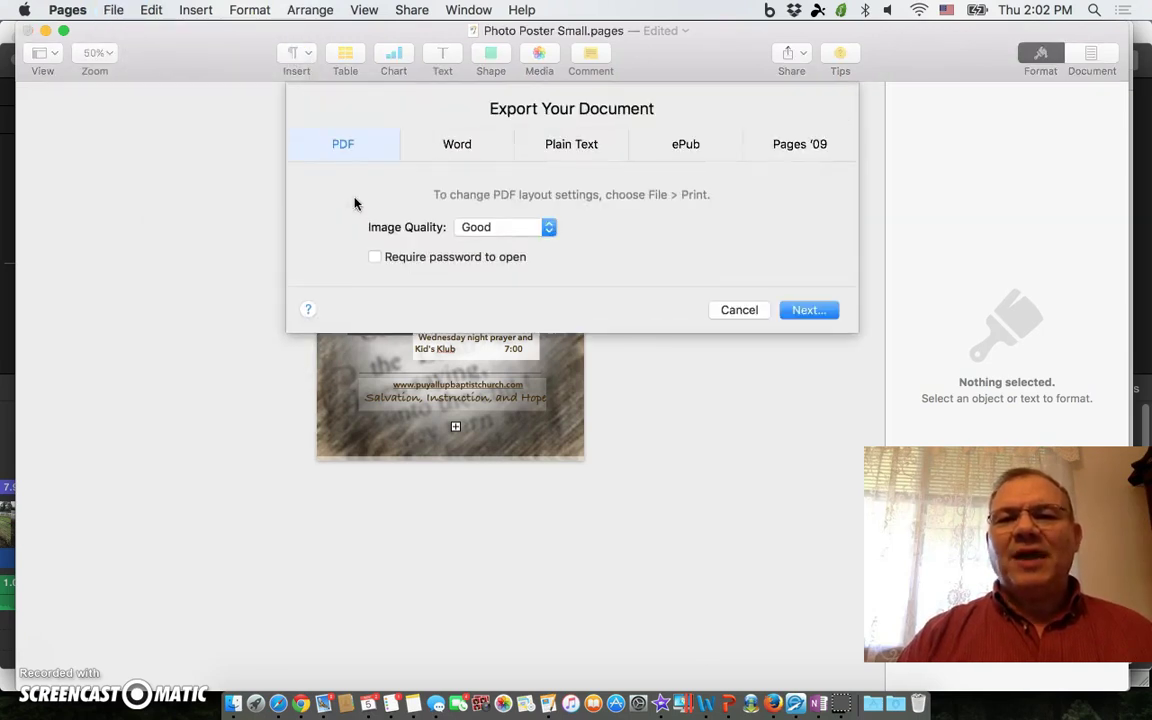
click(553, 227)
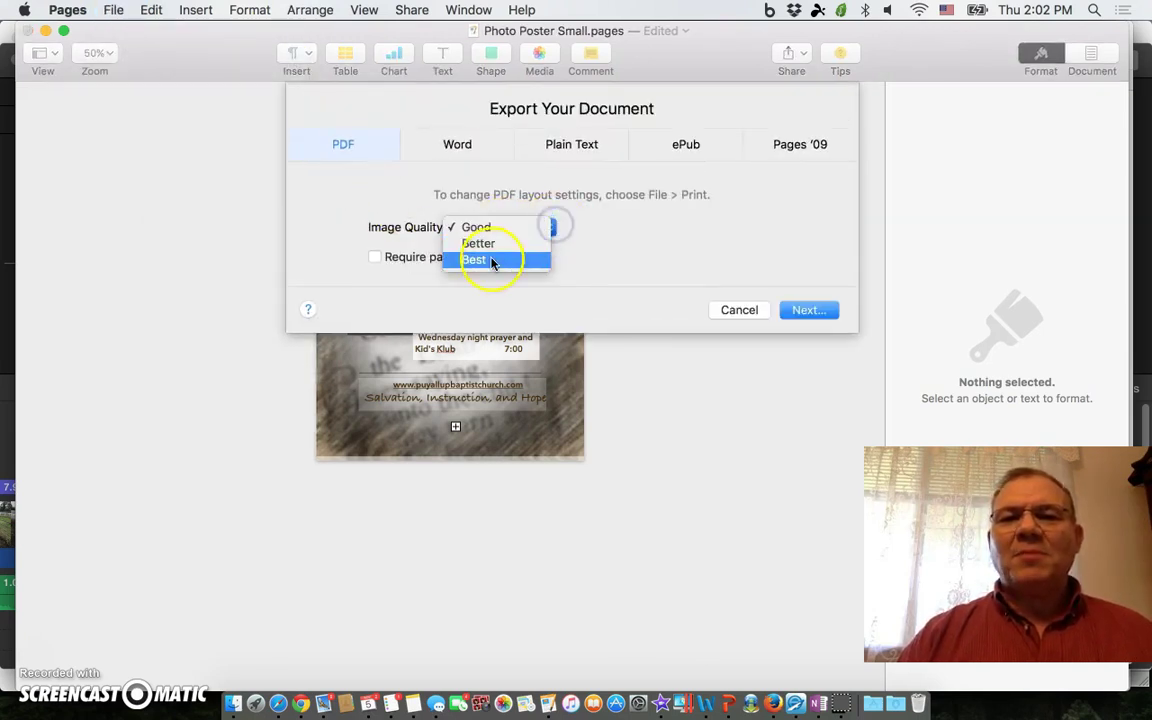
click(480, 259)
click(800, 310)
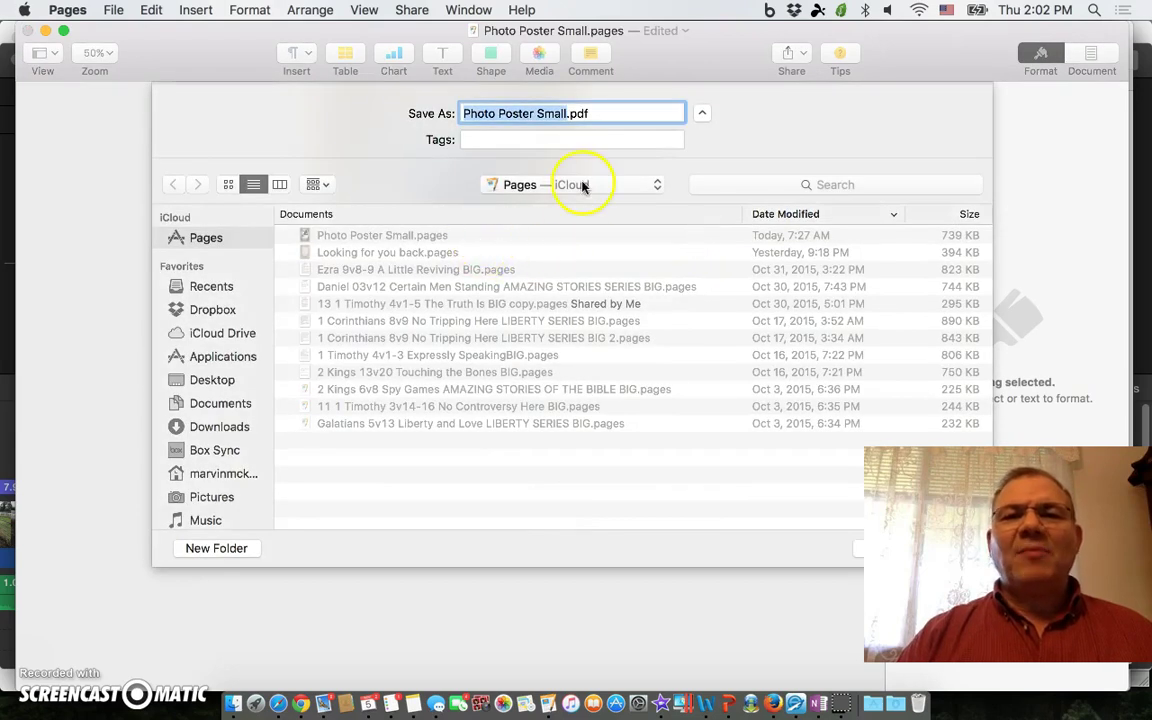
Step: Name the PDF "Looking for youa.pdf" and export it to the Pages iCloud folder
text(Loo)
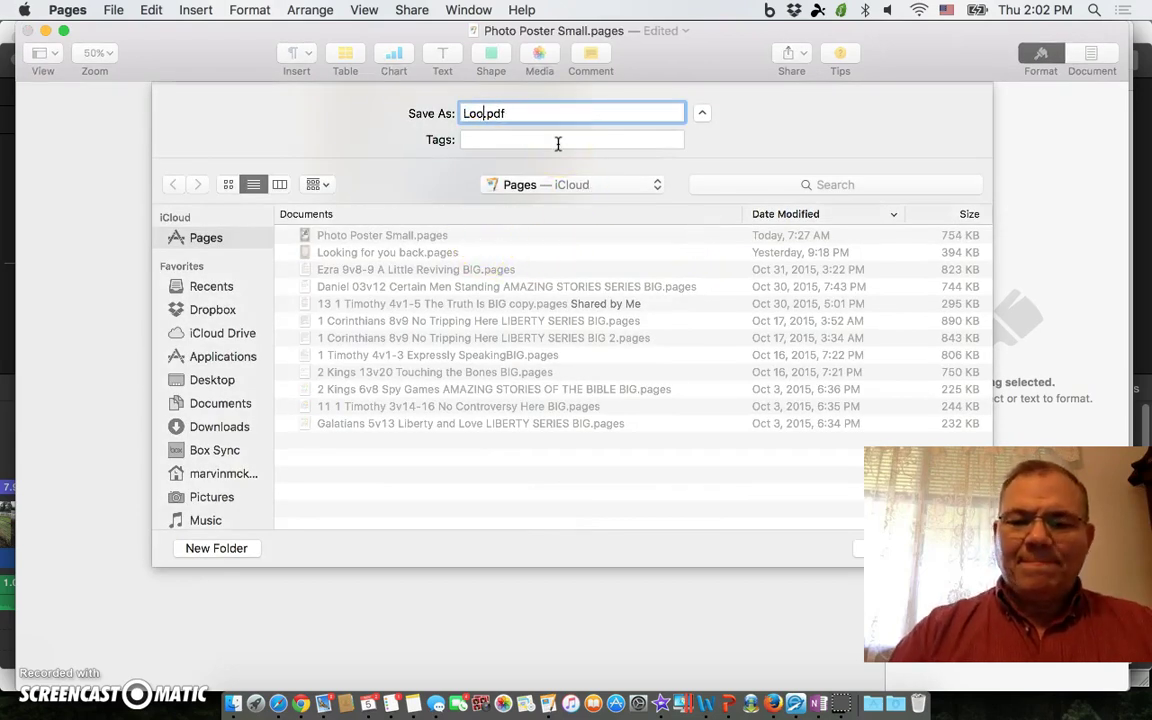
text(king for you)
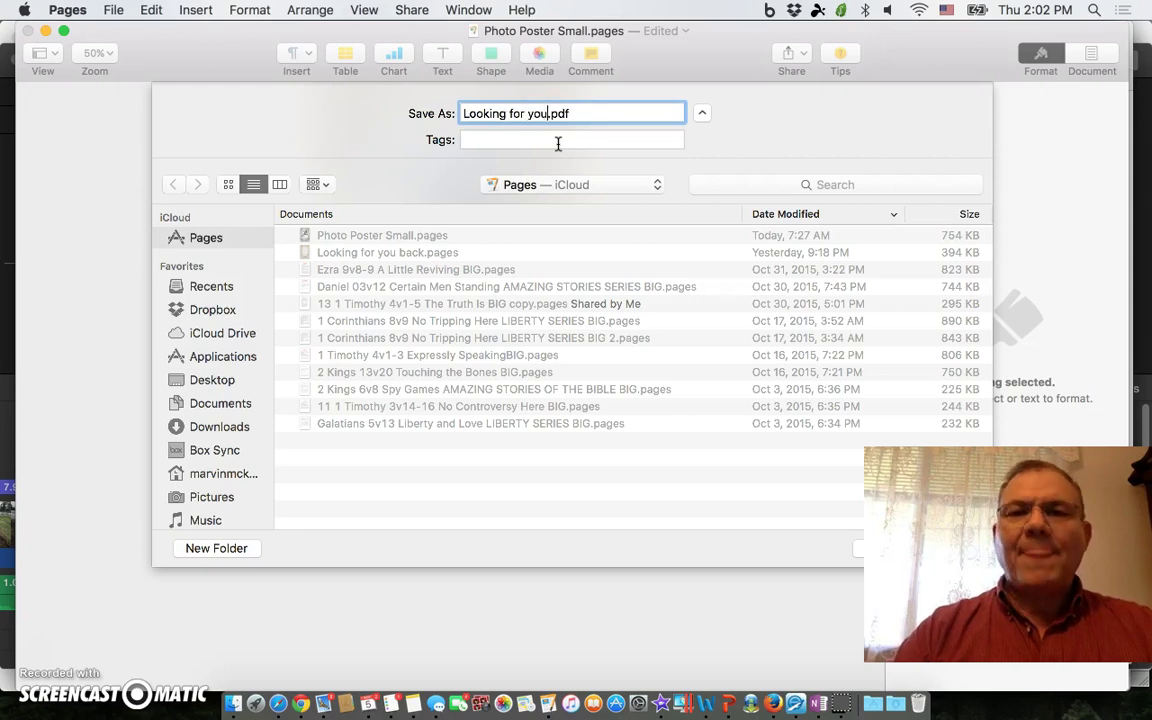
text(a)
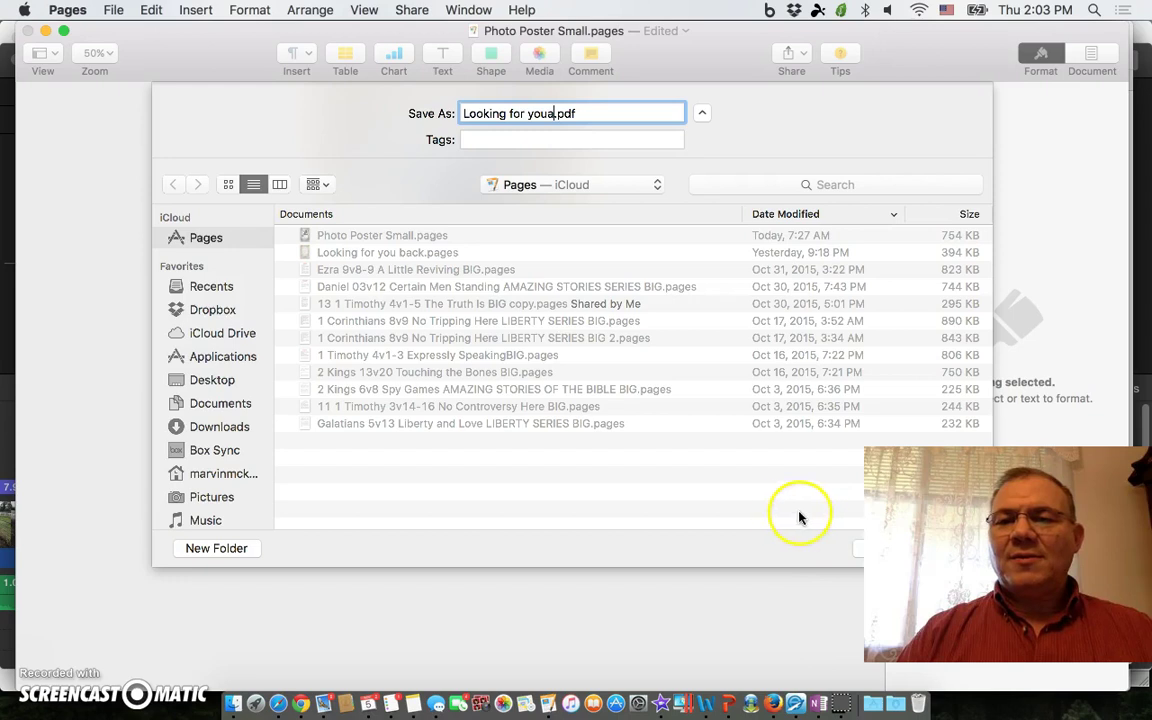
key(alt+p)
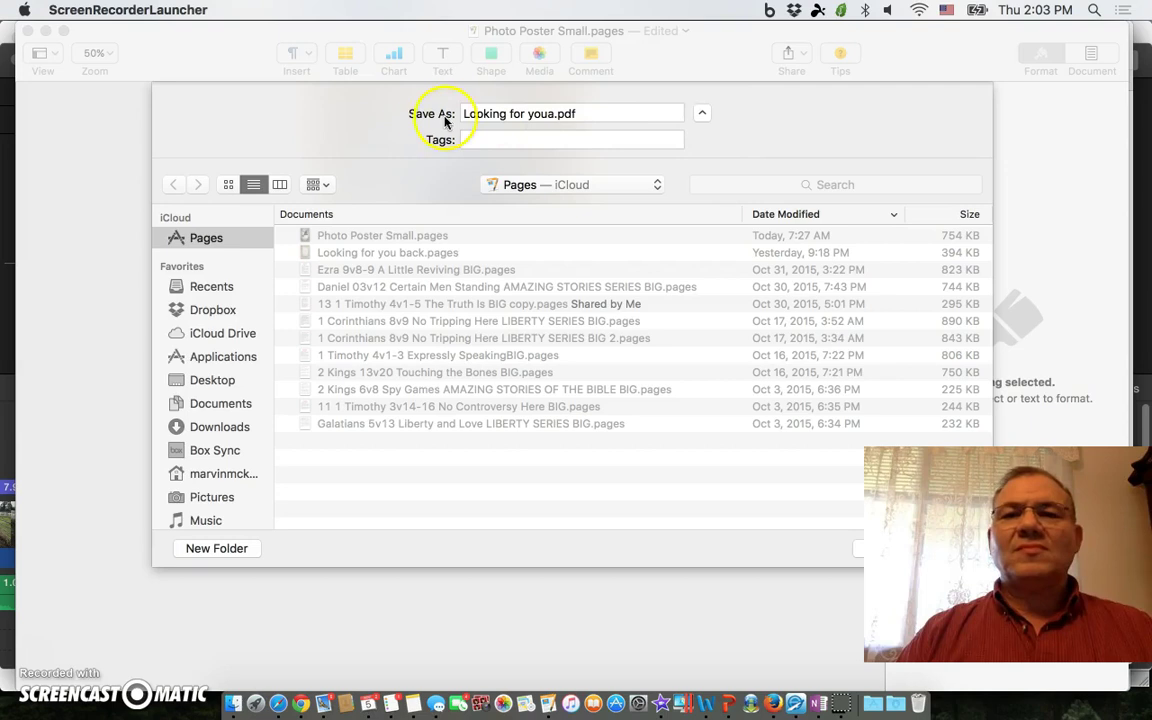
click(370, 107)
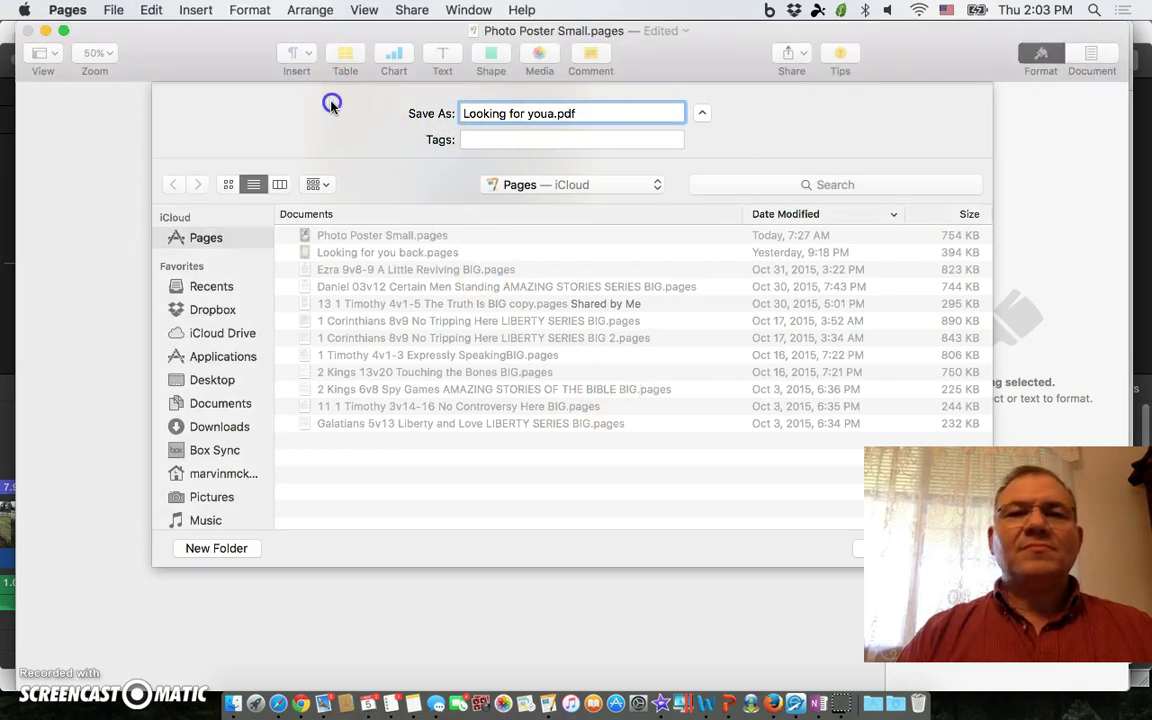
click(735, 544)
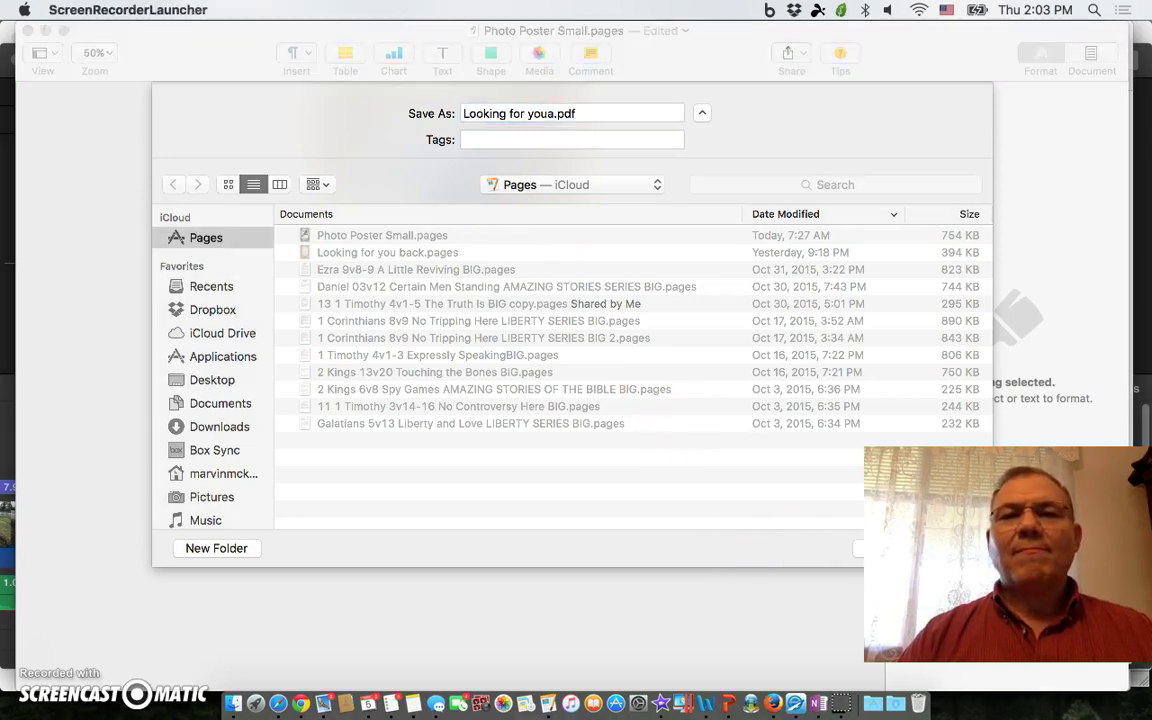
click(716, 541)
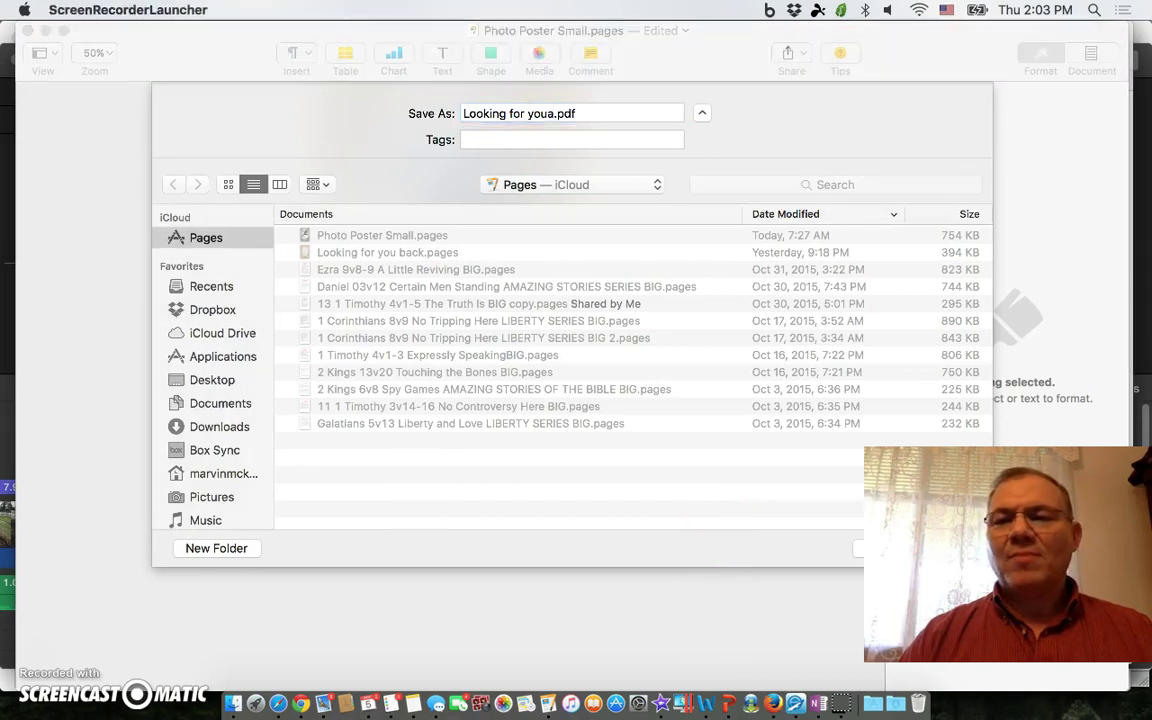
click(830, 558)
drag(930, 512, 910, 303)
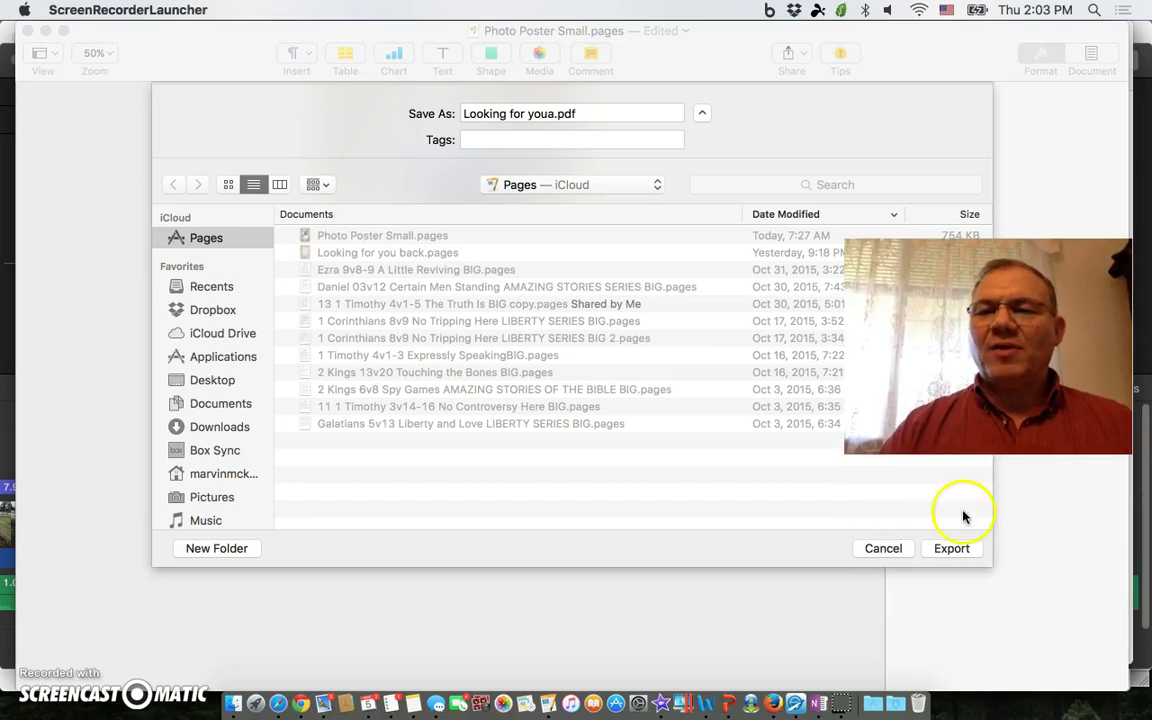
click(953, 548)
click(953, 548)
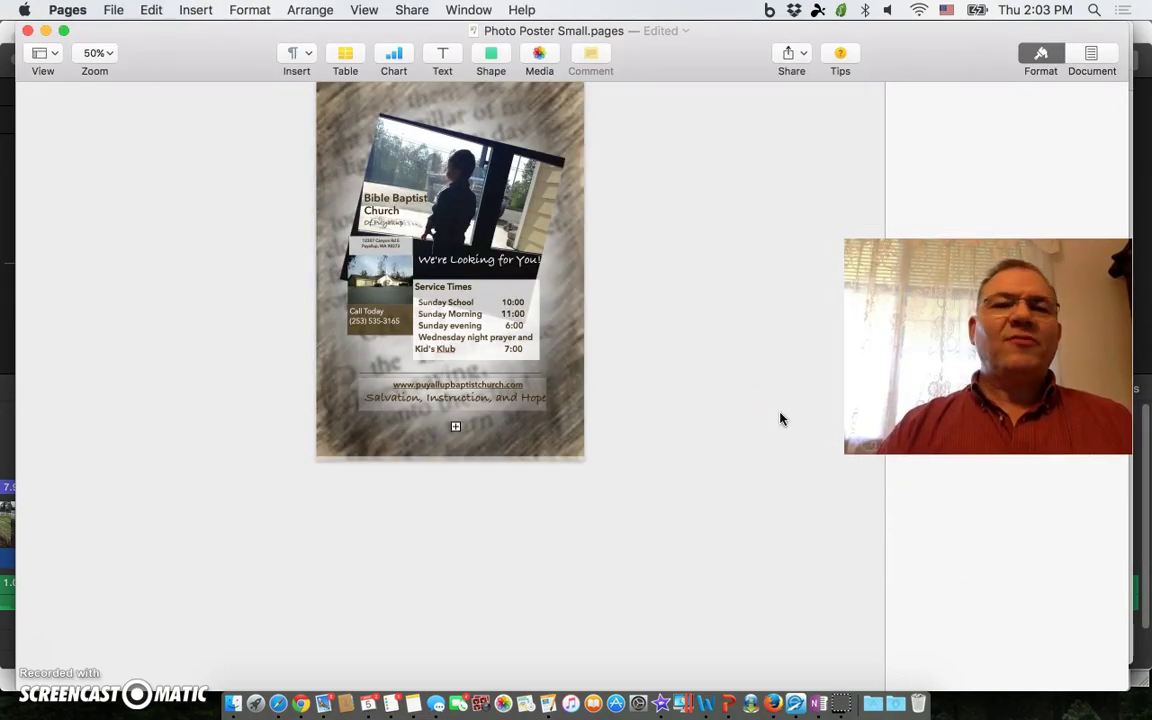
click(562, 268)
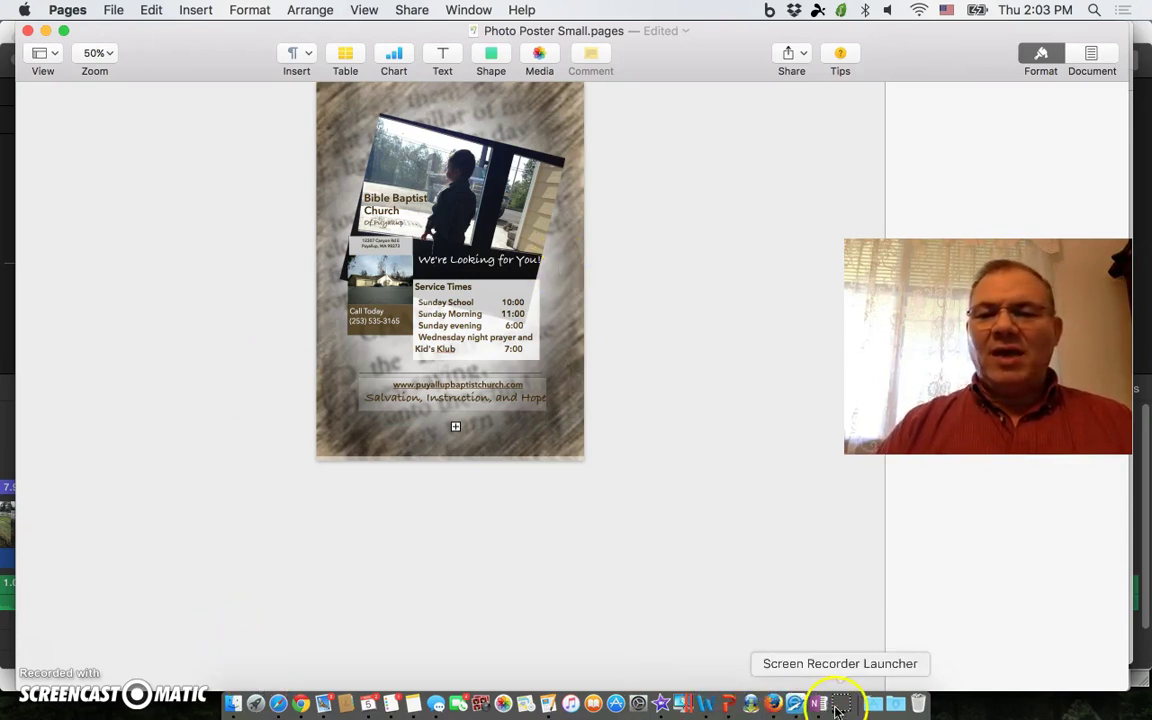
Step: Switch to Finder, find Looking for you front.pdf among the PDF documents in the Dropbox folder, and open it in Preview
click(233, 710)
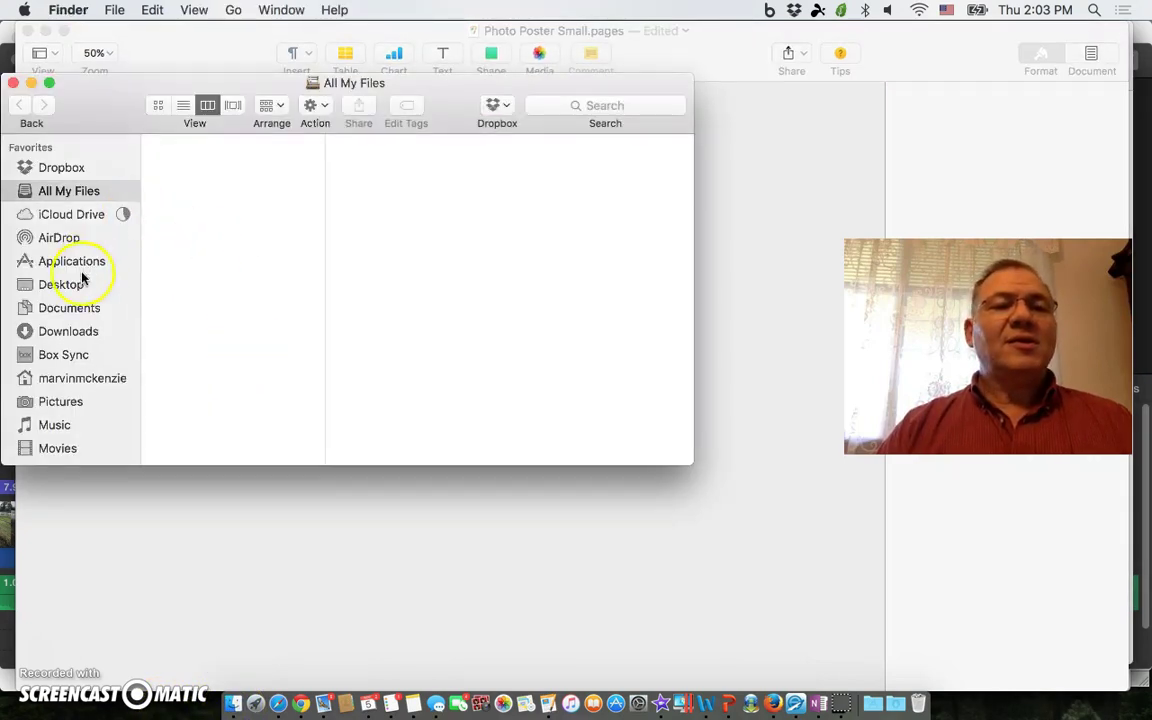
click(64, 168)
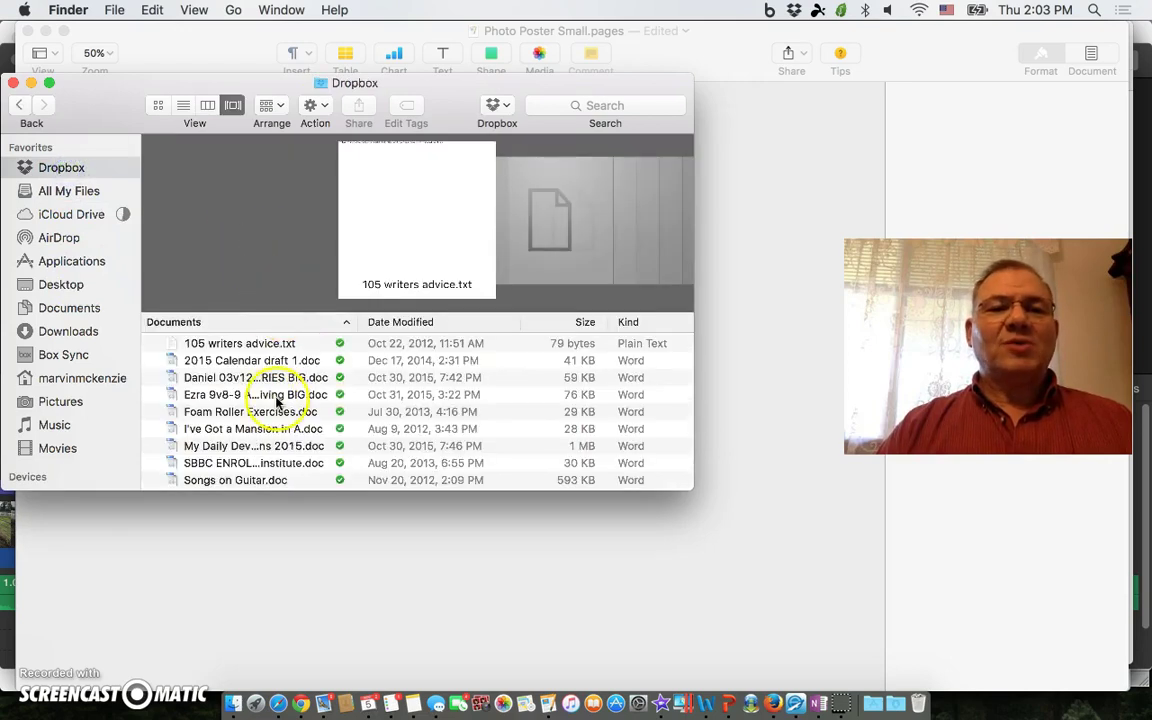
scroll(280, 398, down, 8)
scroll(276, 392, down, 15)
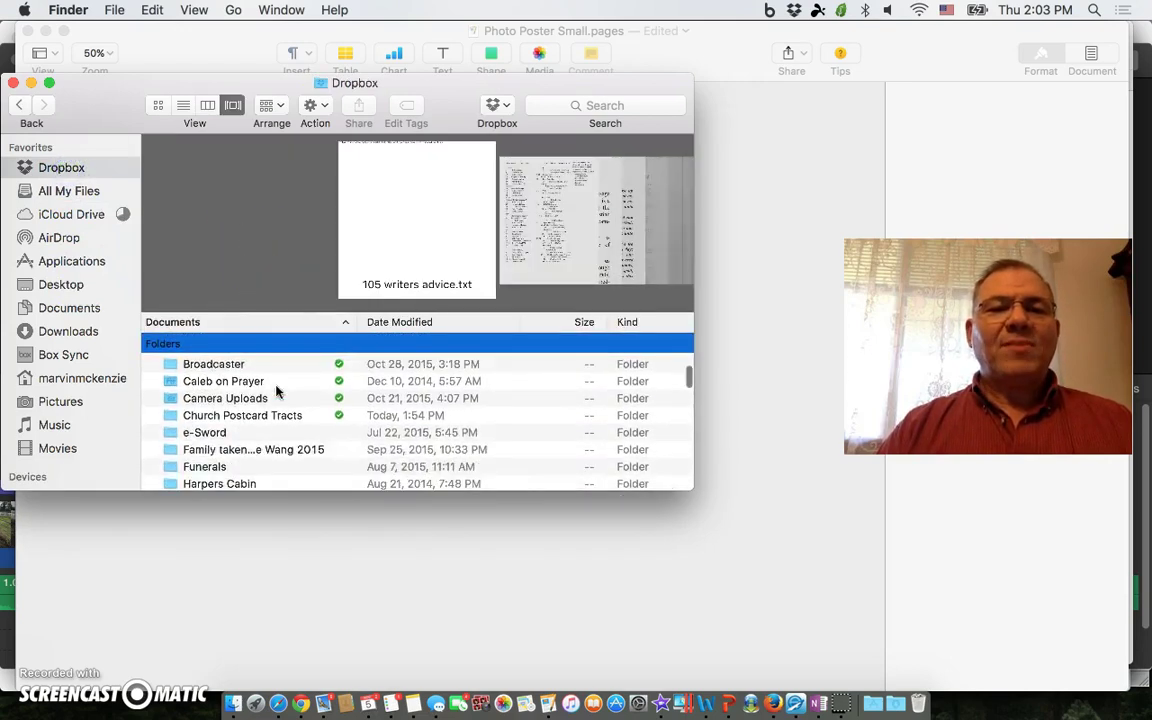
scroll(276, 392, down, 5)
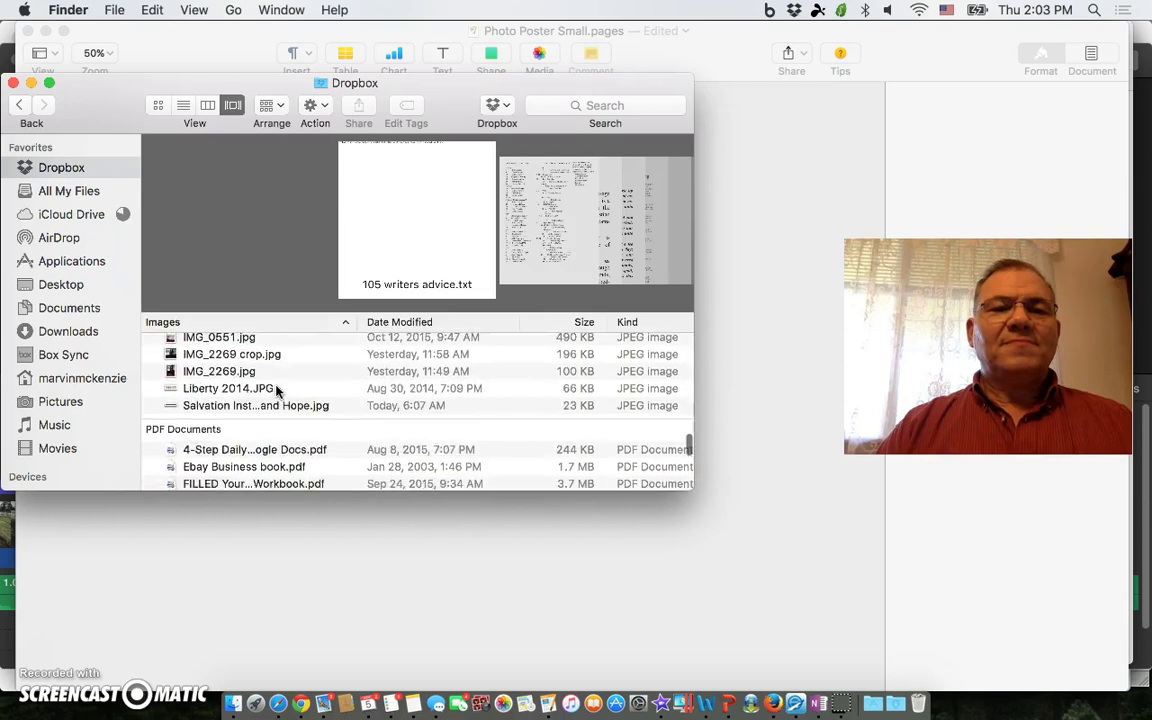
scroll(276, 392, up, 3)
scroll(278, 390, down, 6)
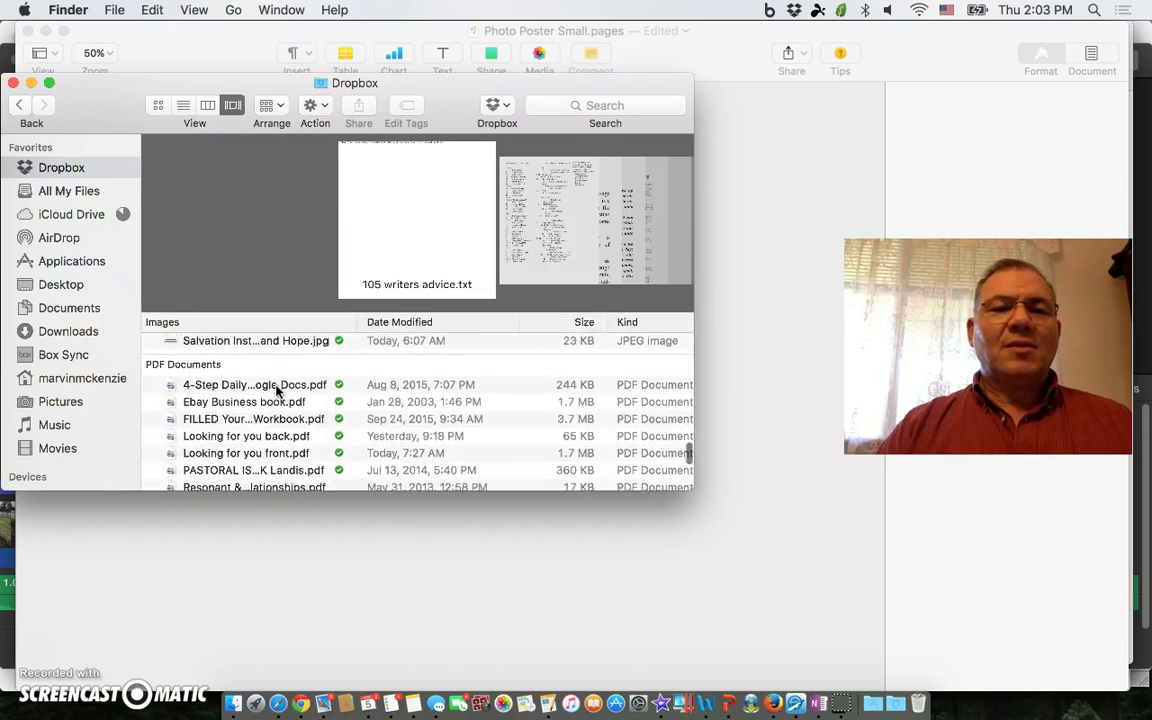
scroll(240, 380, up, 2)
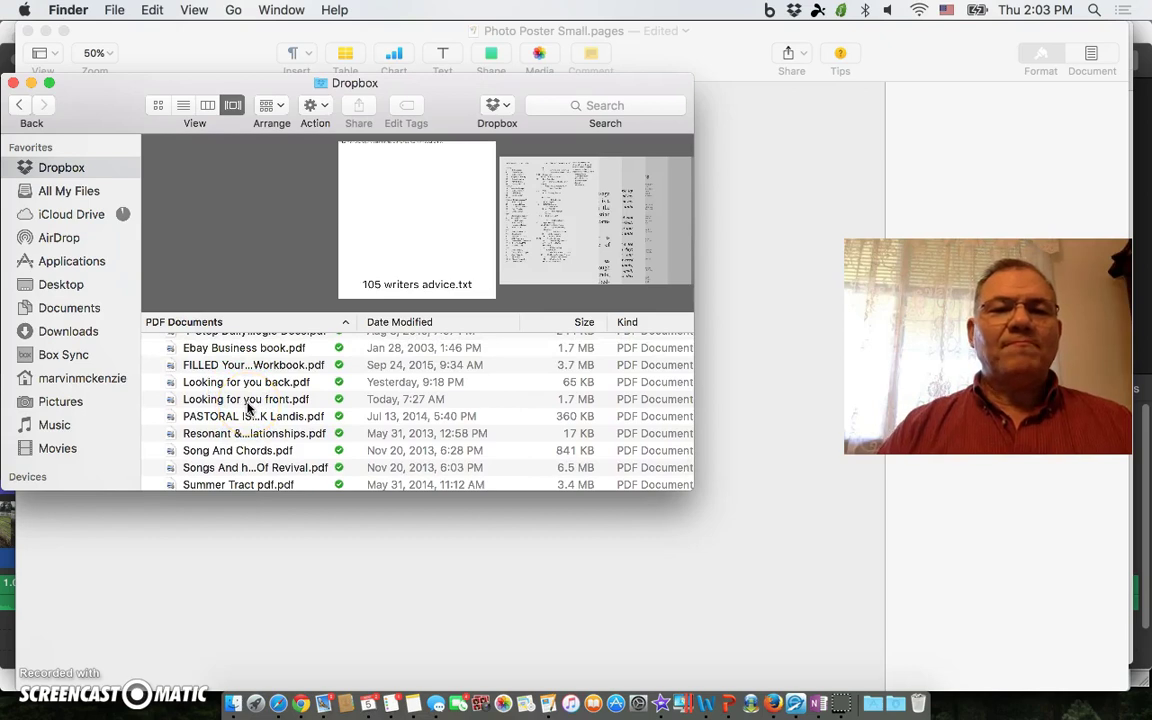
click(245, 402)
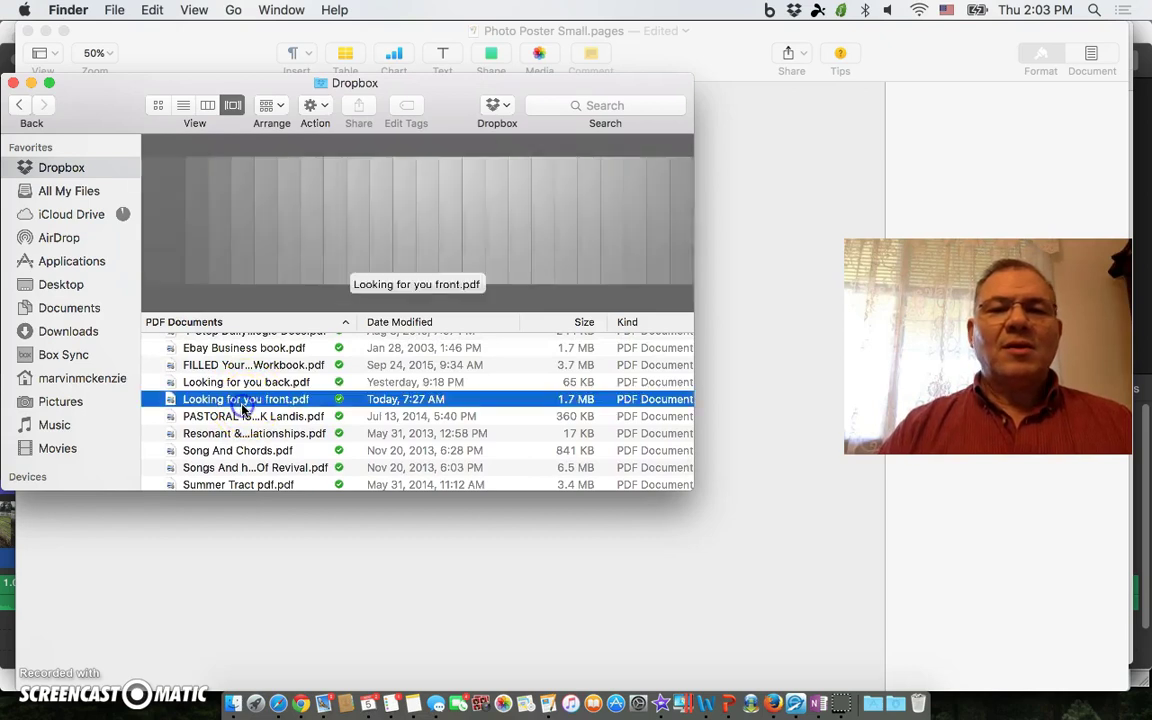
click(255, 399)
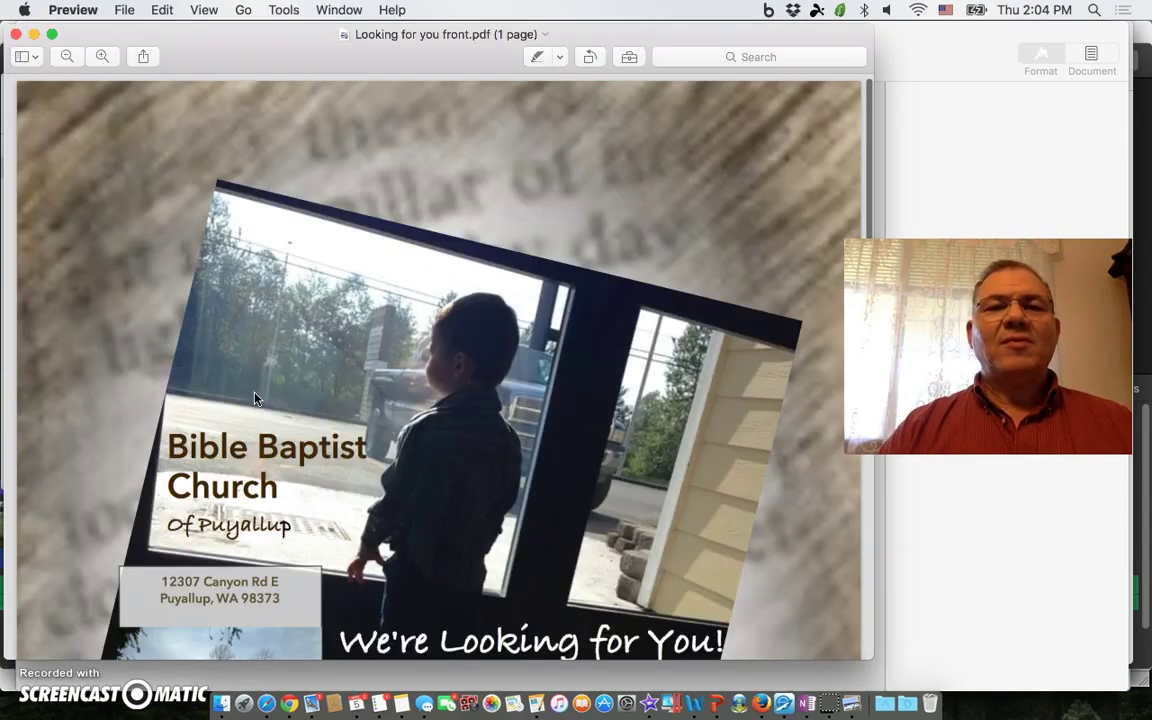
click(310, 322)
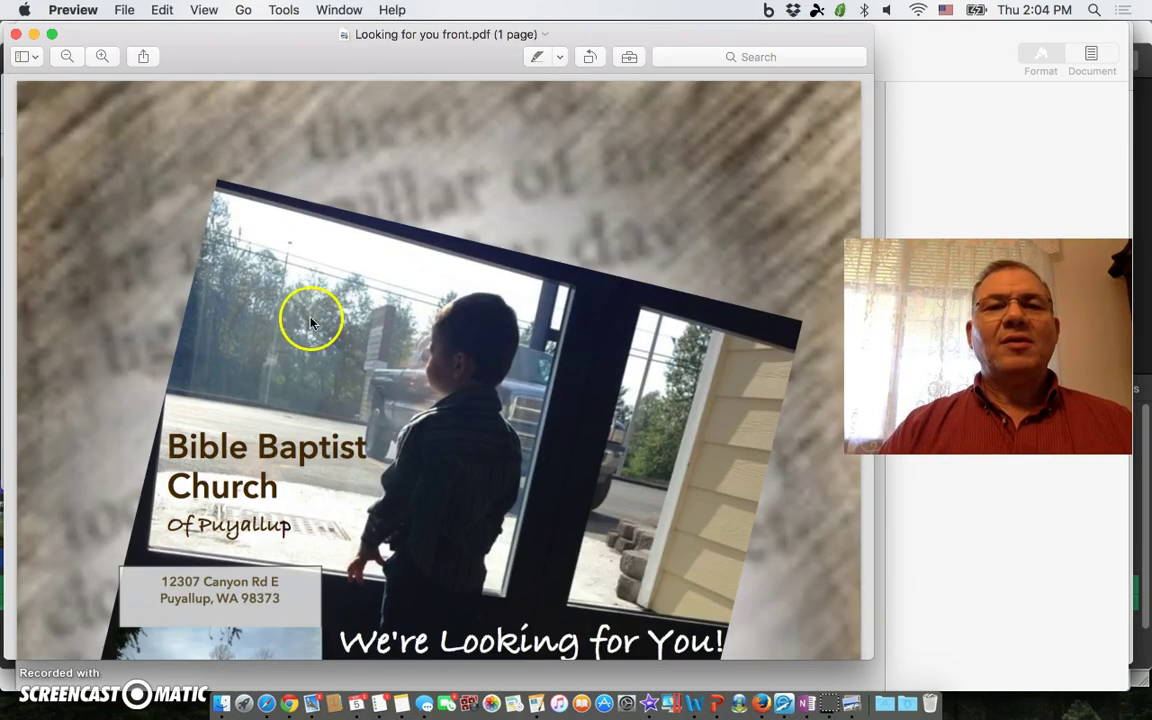
Step: Export Looking for you front.pdf as a PDF with the 5 x 7 paper size, saving it in the Downloads folder
click(124, 11)
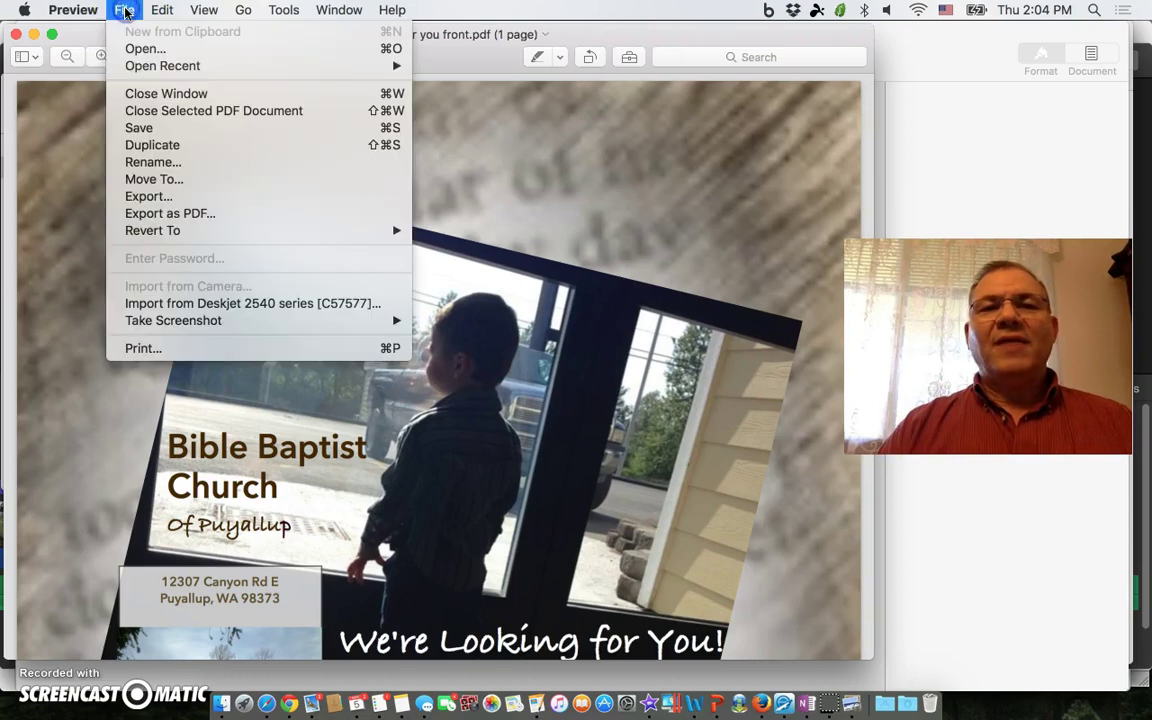
click(151, 213)
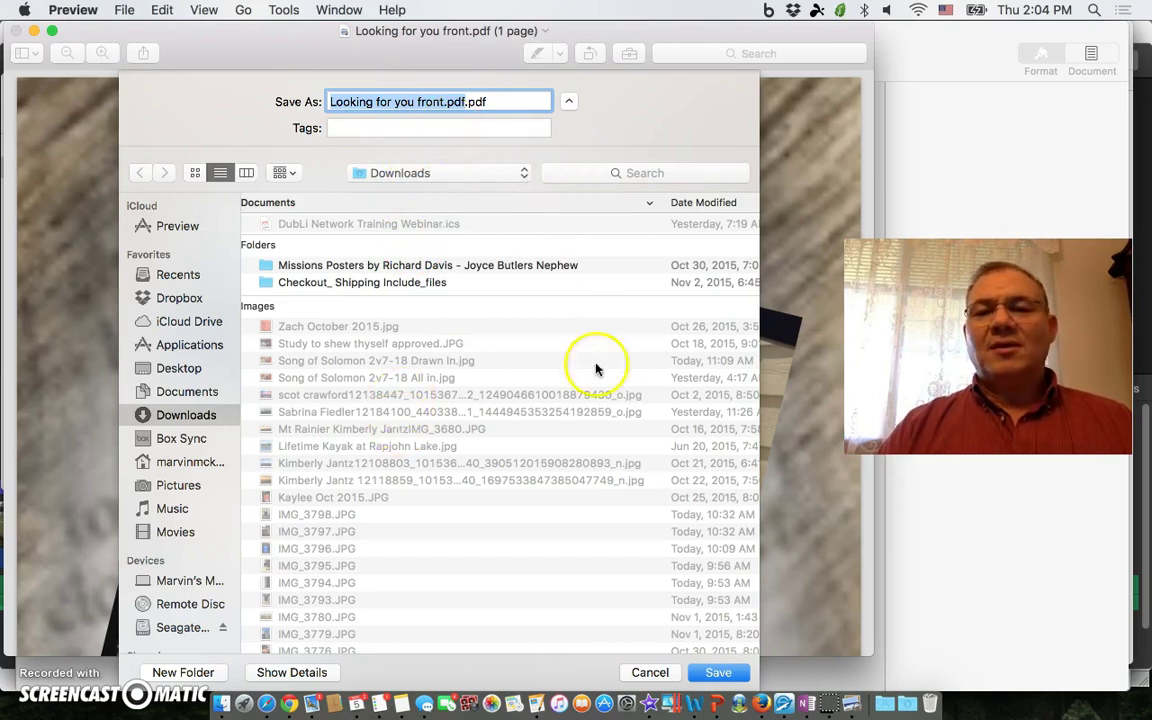
click(318, 674)
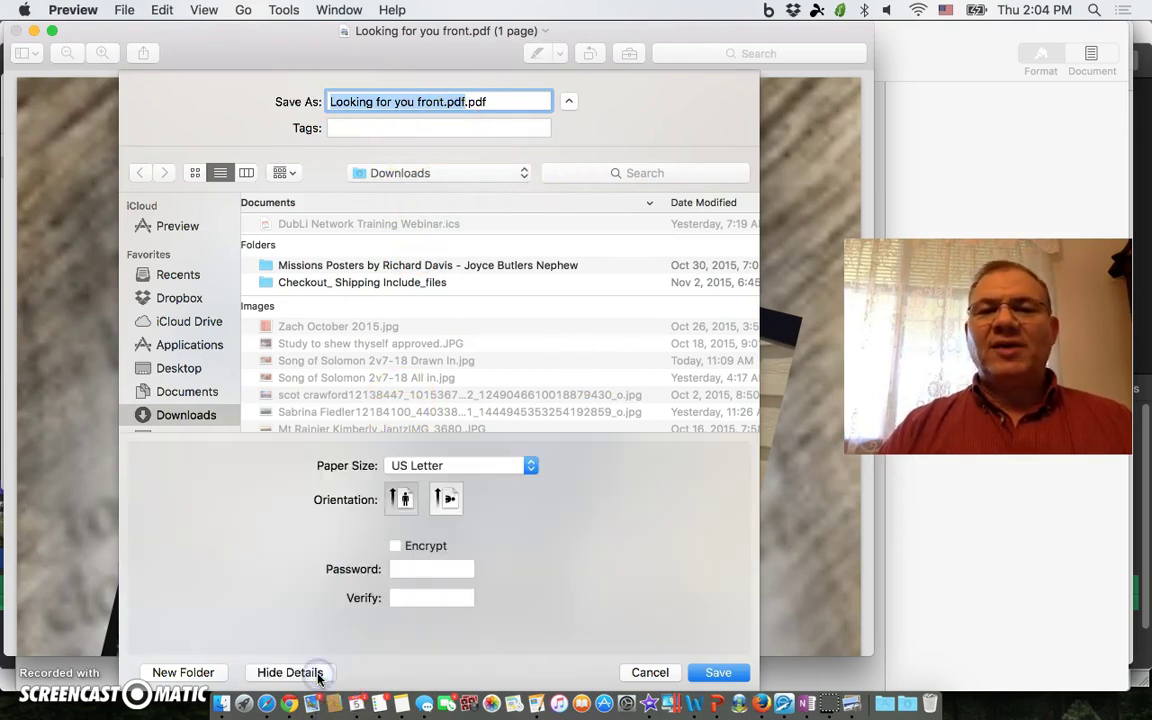
click(531, 465)
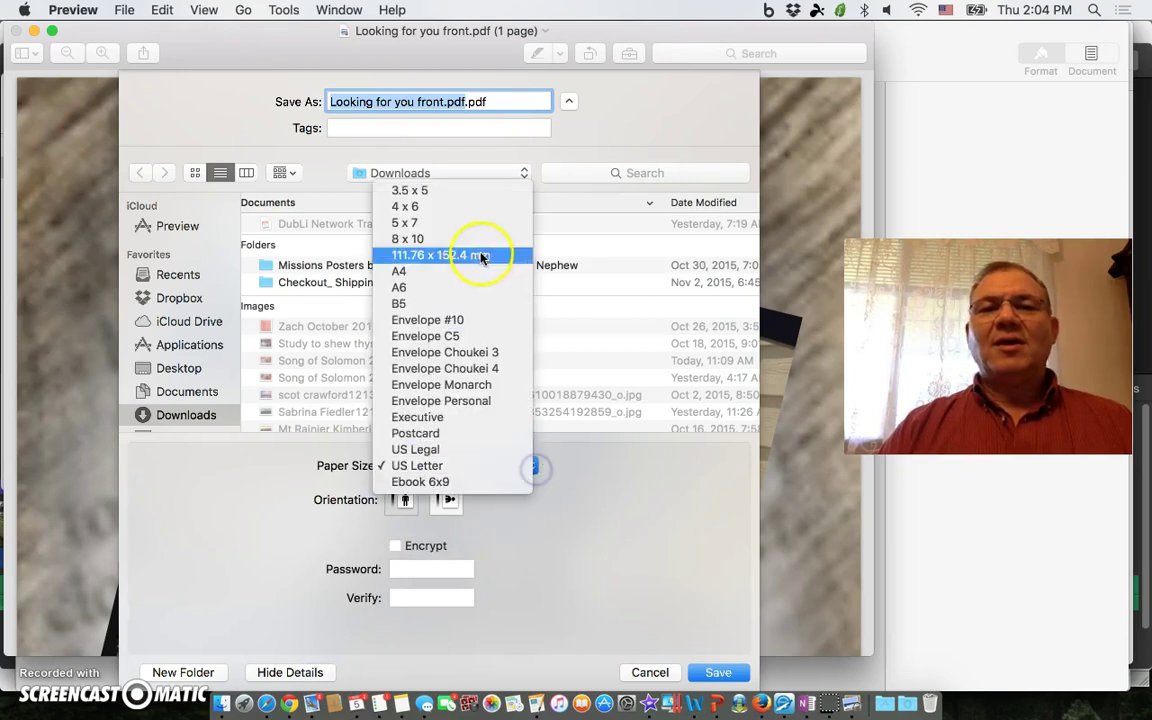
click(424, 222)
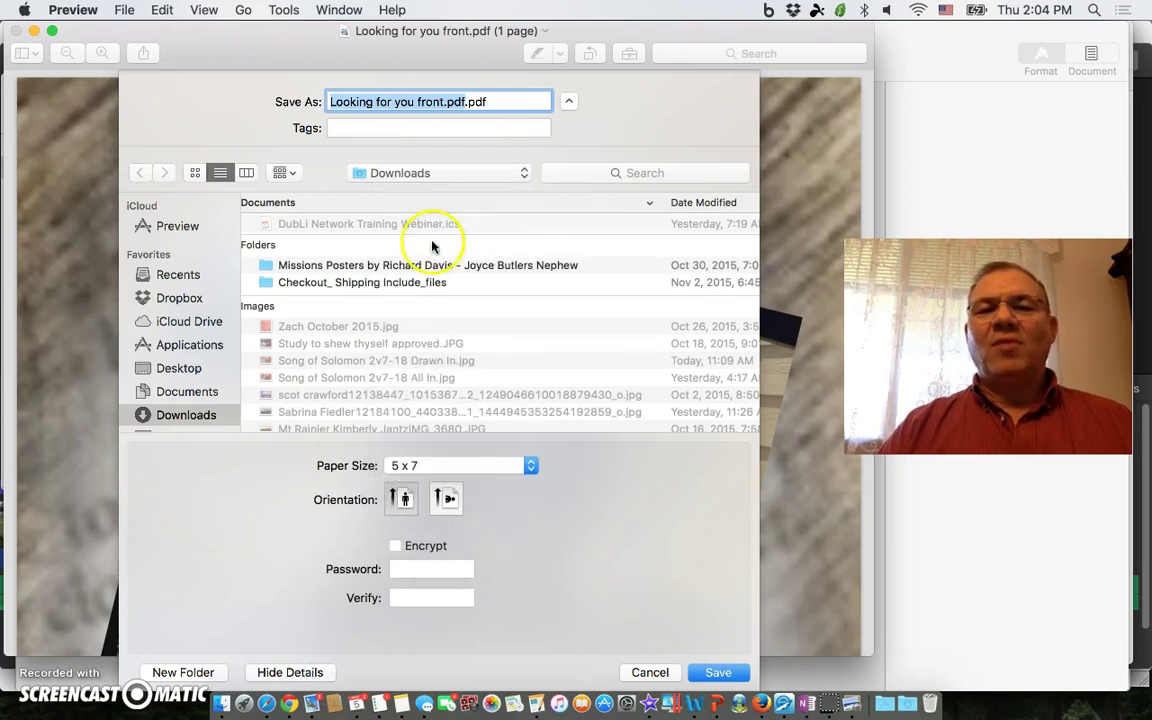
click(721, 678)
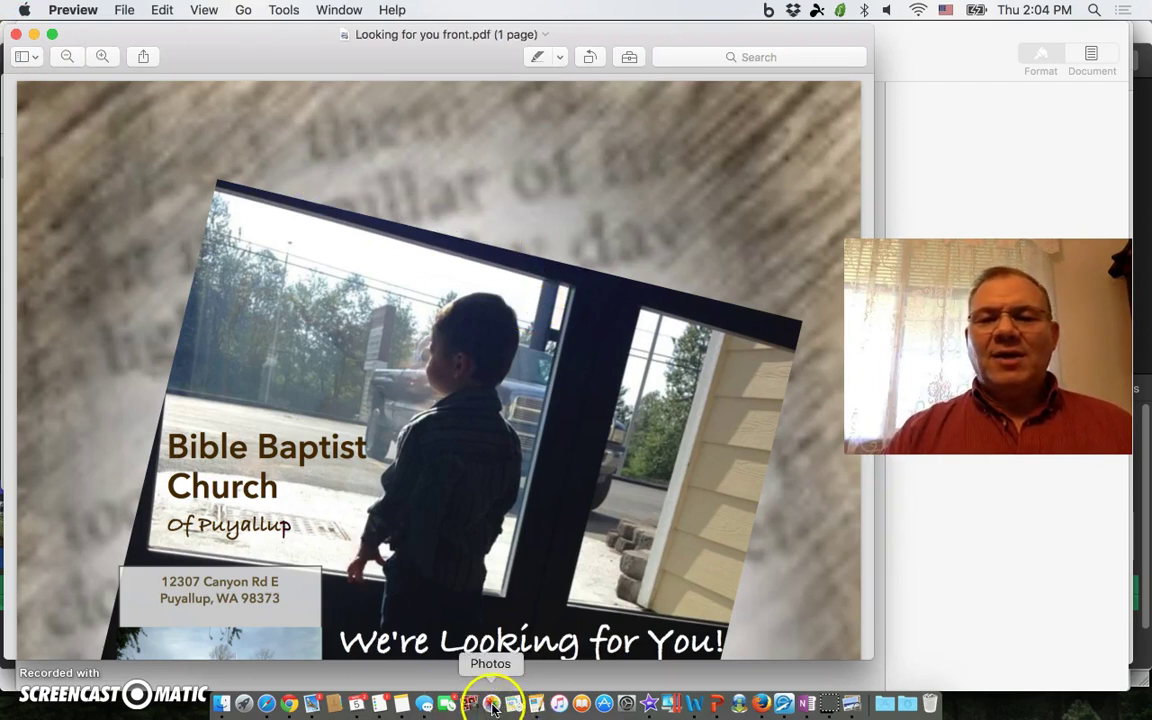
Step: Switch to the PrintPlace.com site in Chrome and open its Postcards product page
click(289, 704)
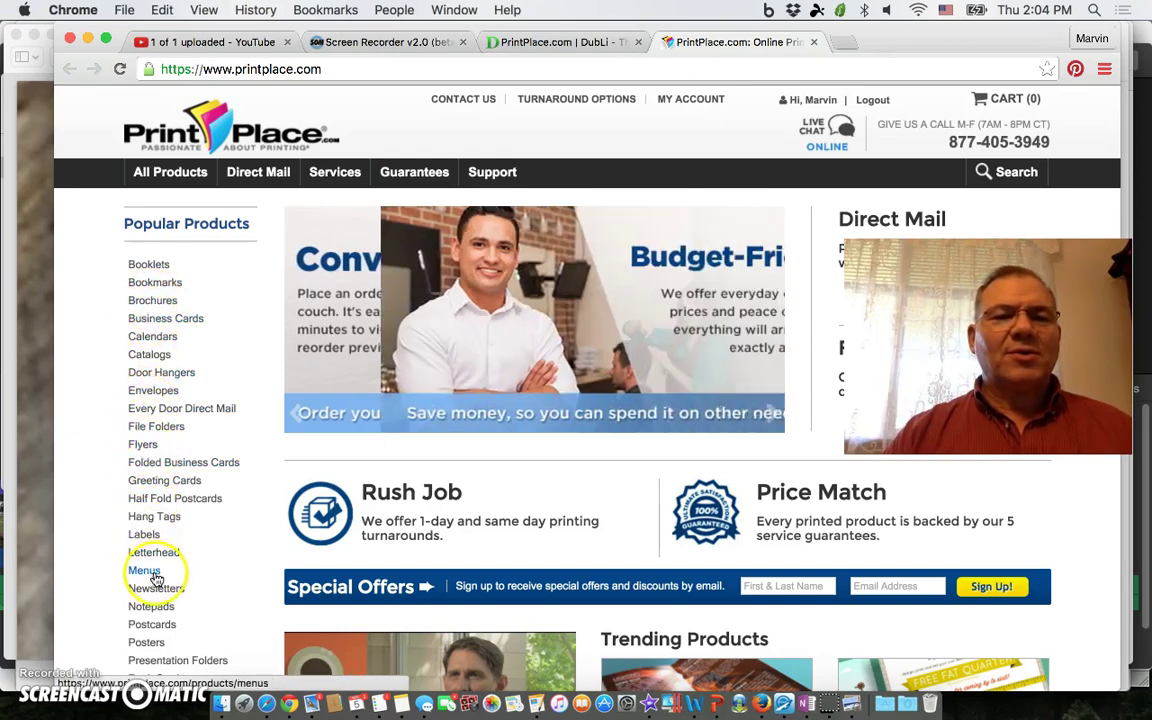
click(154, 624)
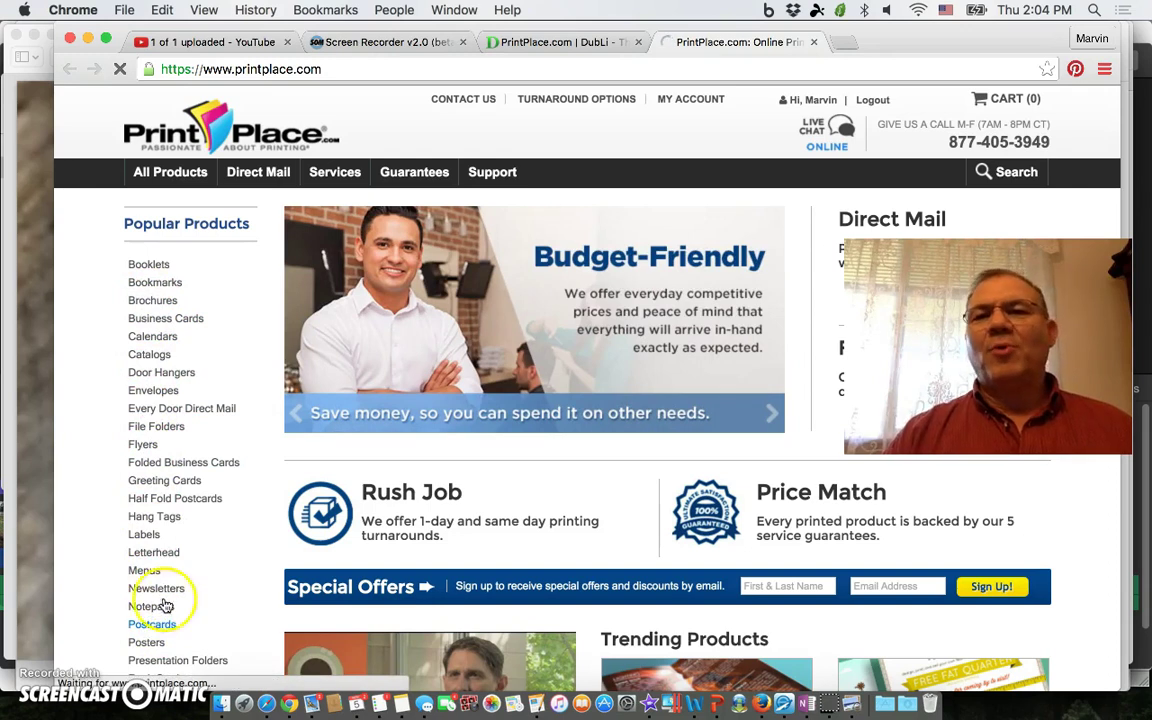